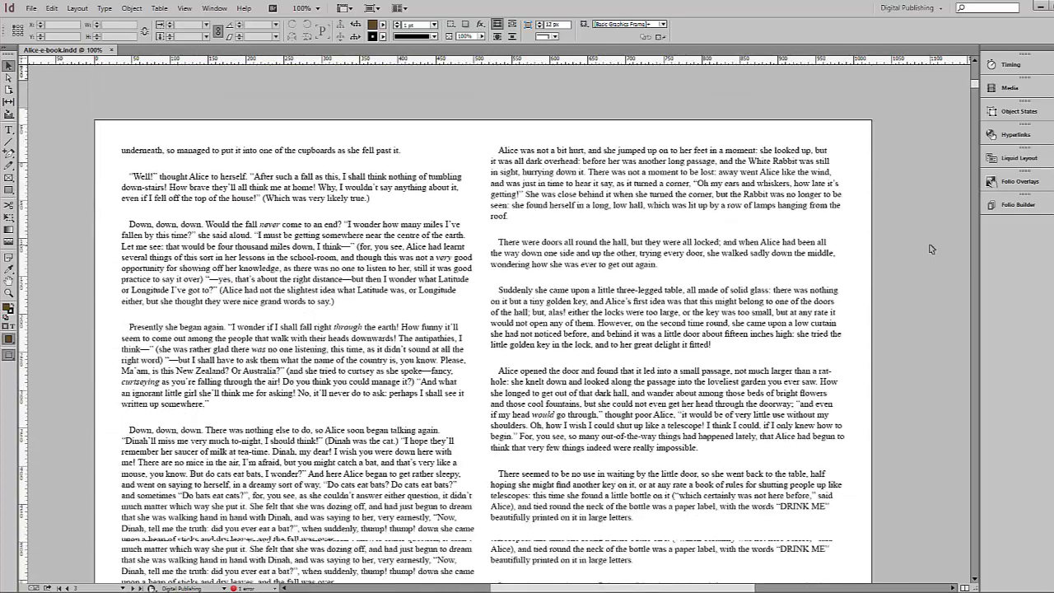
Step: Place the image alice02a at about 256 × 384 px and move it to the lower right corner of the page
left_click(31, 10)
left_click(66, 181)
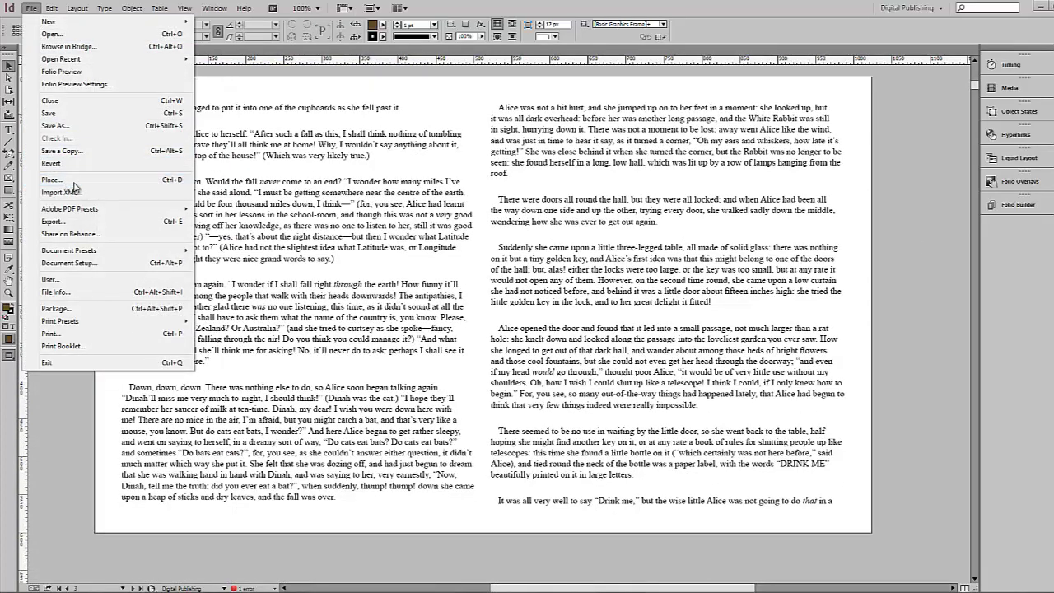
left_click(465, 232)
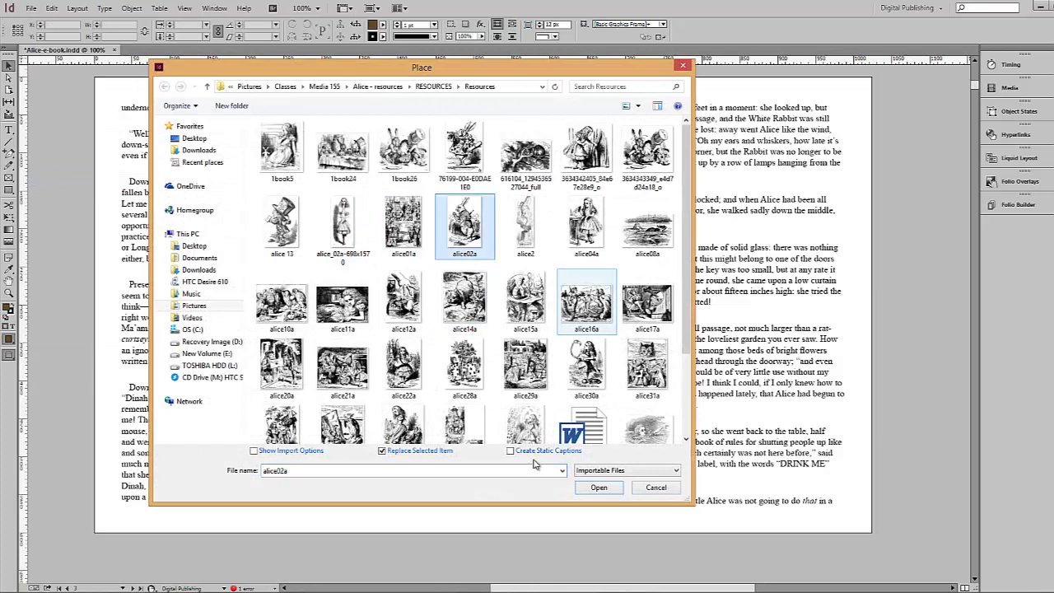
left_click(598, 488)
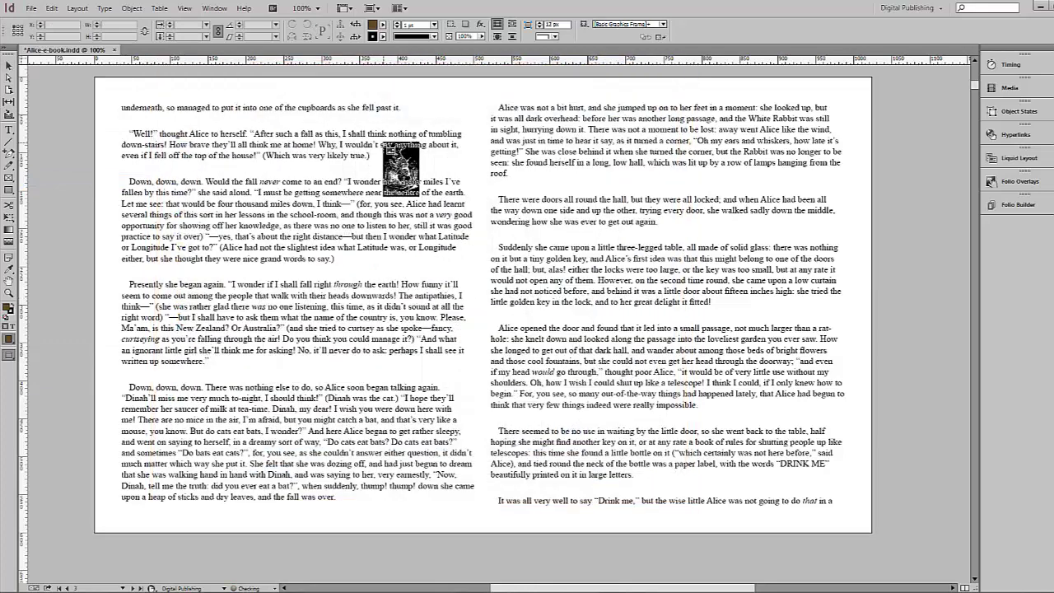
left_click_drag(382, 142, 578, 432)
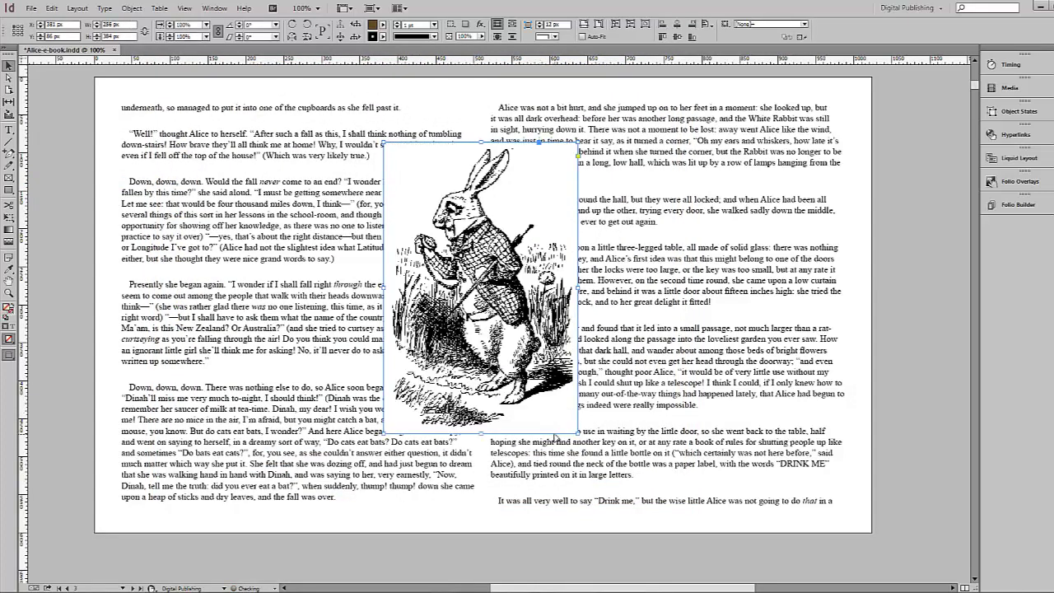
left_click_drag(533, 315, 825, 386)
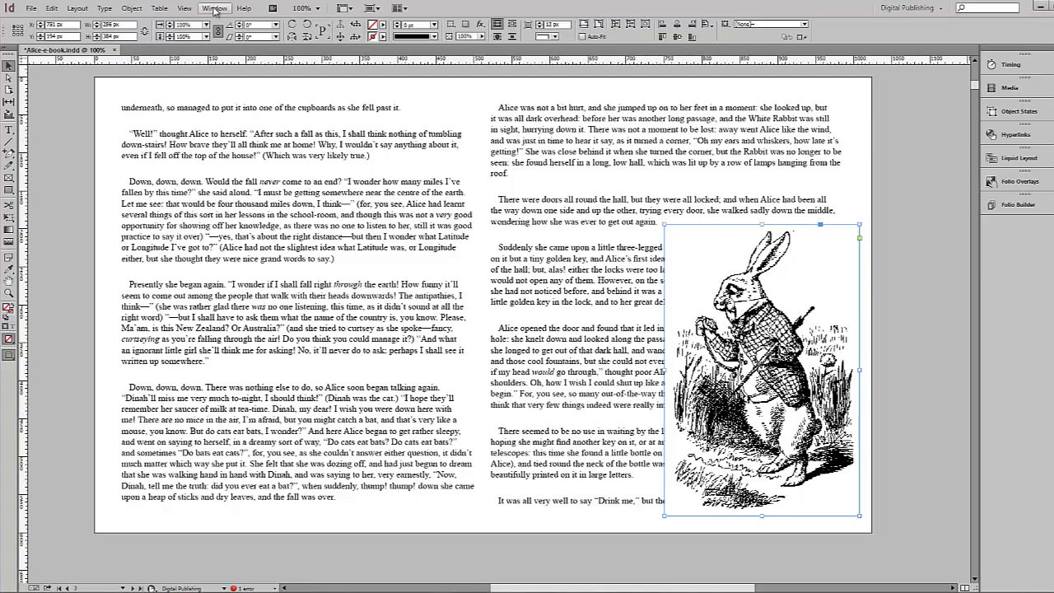
Step: Wrap the page text around the rabbit image's bounding box, then deselect everything
left_click(215, 9)
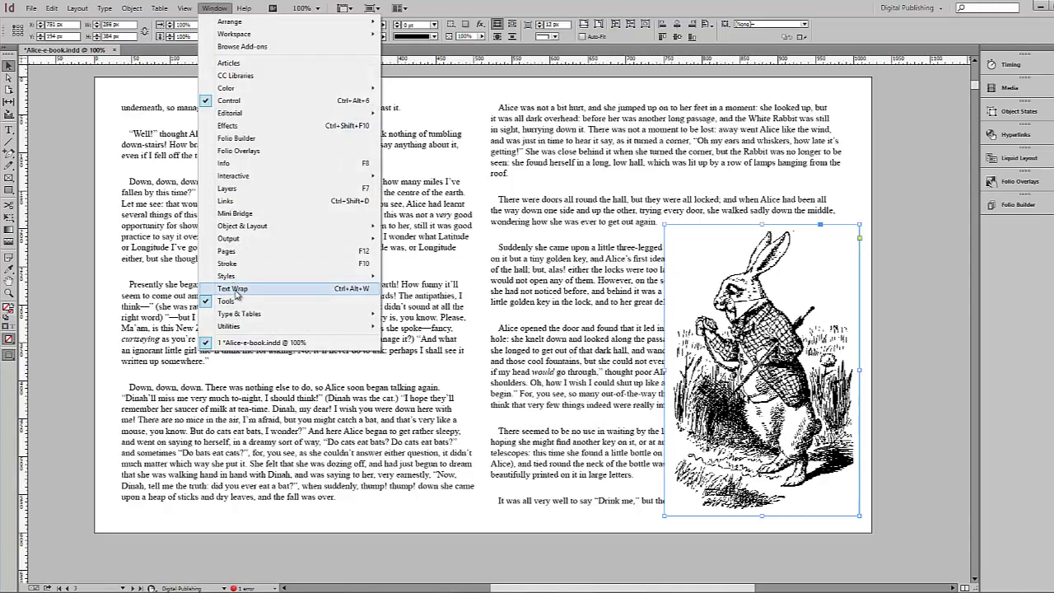
left_click(232, 288)
left_click_drag(938, 274, 927, 275)
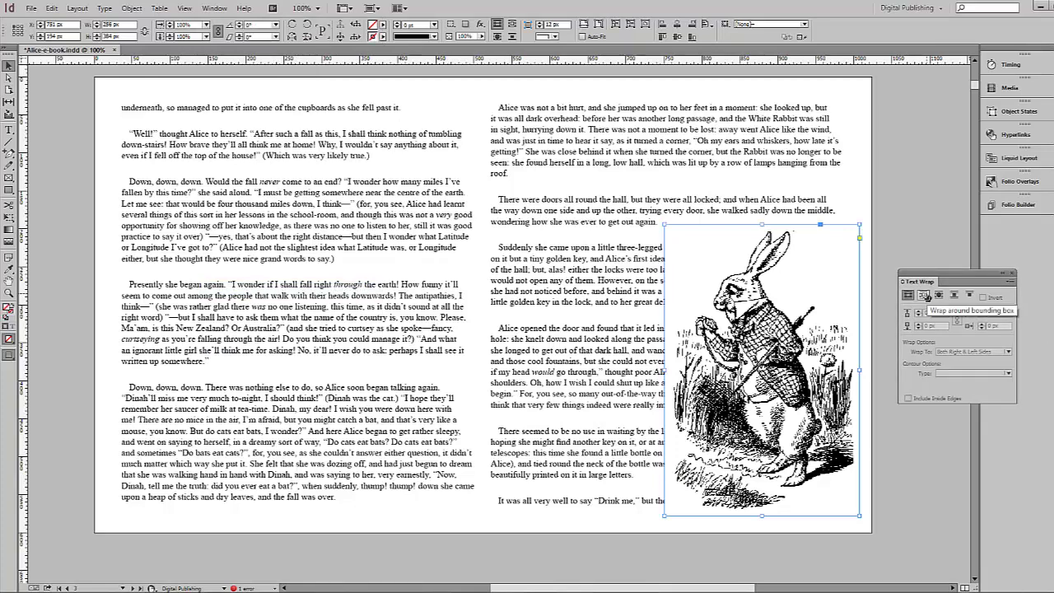
left_click(924, 295)
key("ctrl+shift+a")
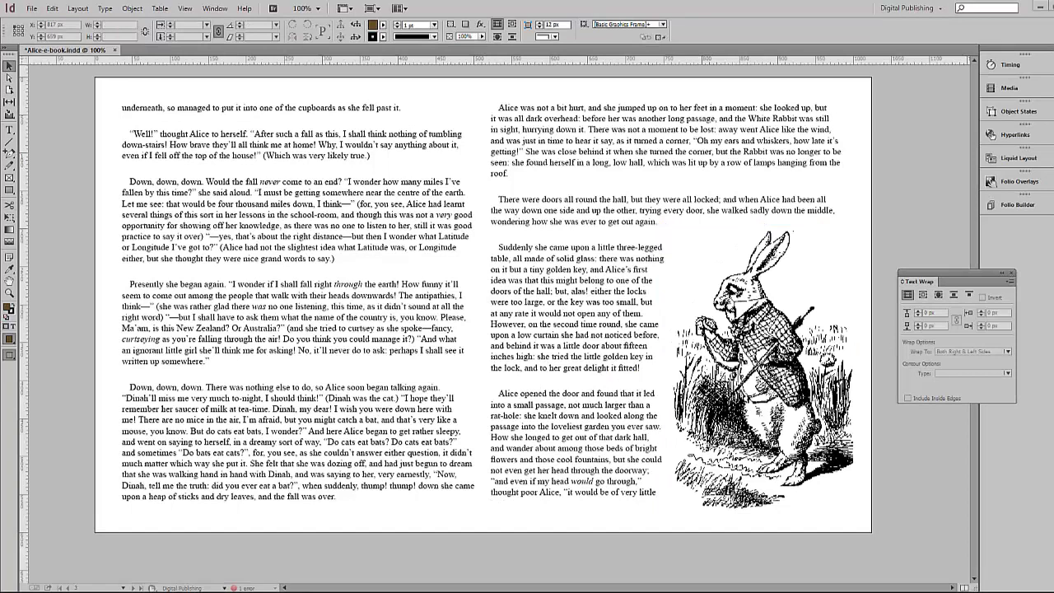
Step: Place the images old clock, old-clock-face-roman-numerals-no-hands, Old-World-Clock and Waterford-clock-company-name in a staggered column along the page's left side
left_click(31, 8)
left_click(54, 181)
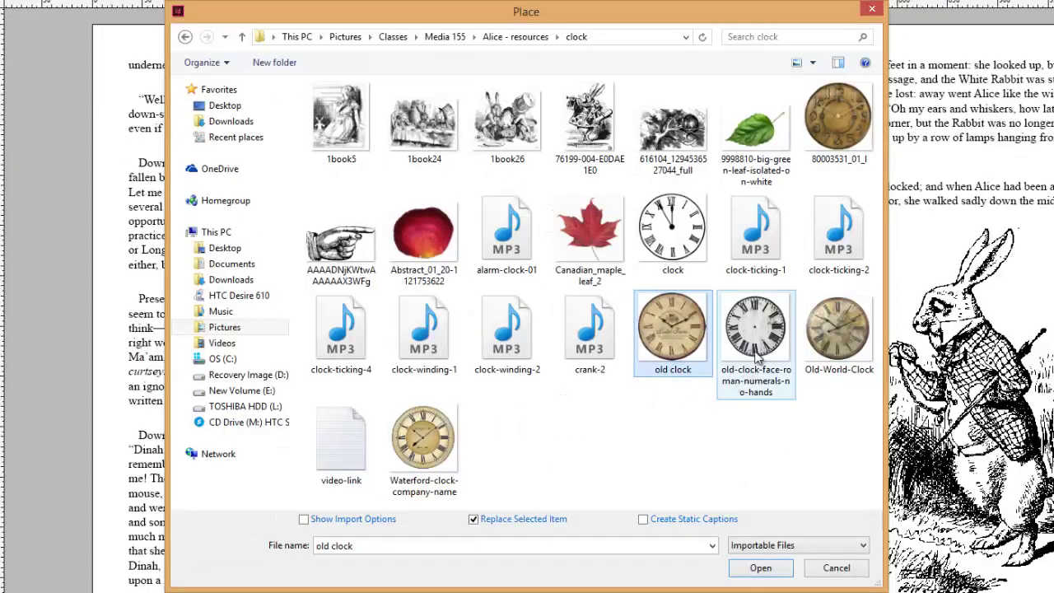
left_click(756, 346, "ctrl")
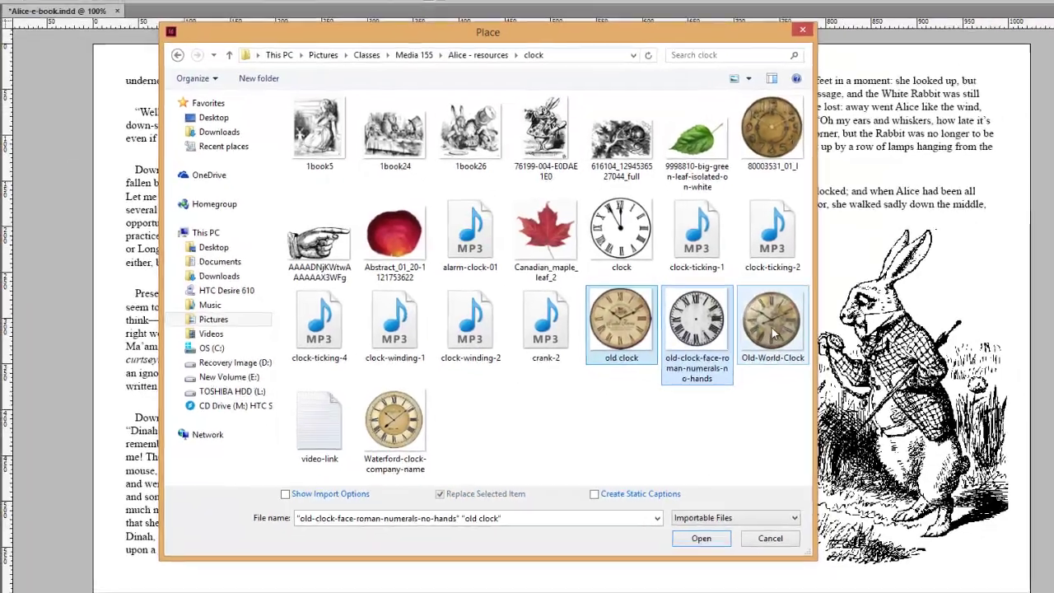
left_click(839, 330, "ctrl")
left_click(423, 441, "ctrl")
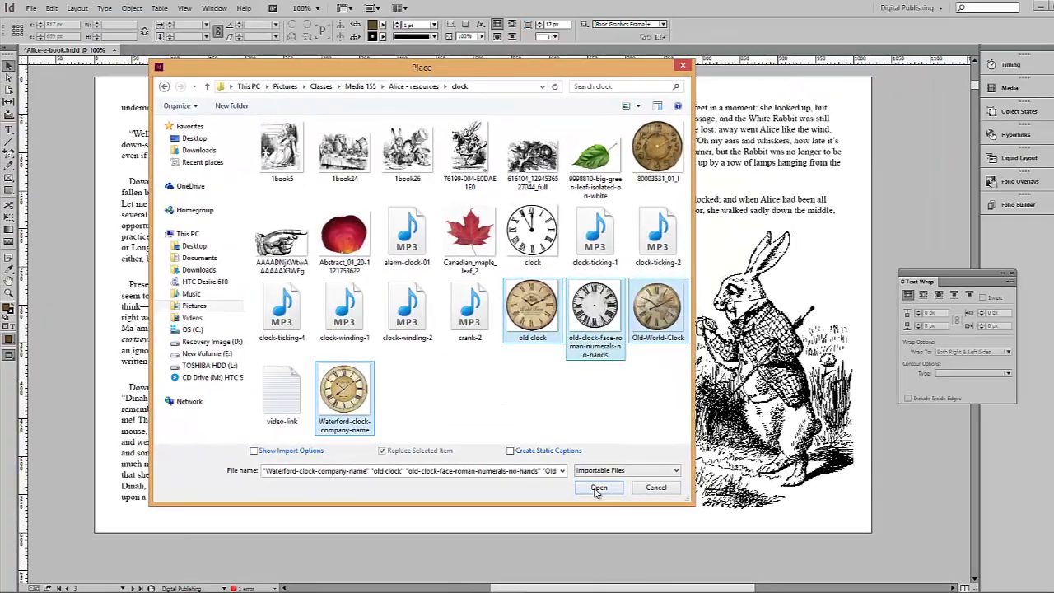
left_click(597, 487)
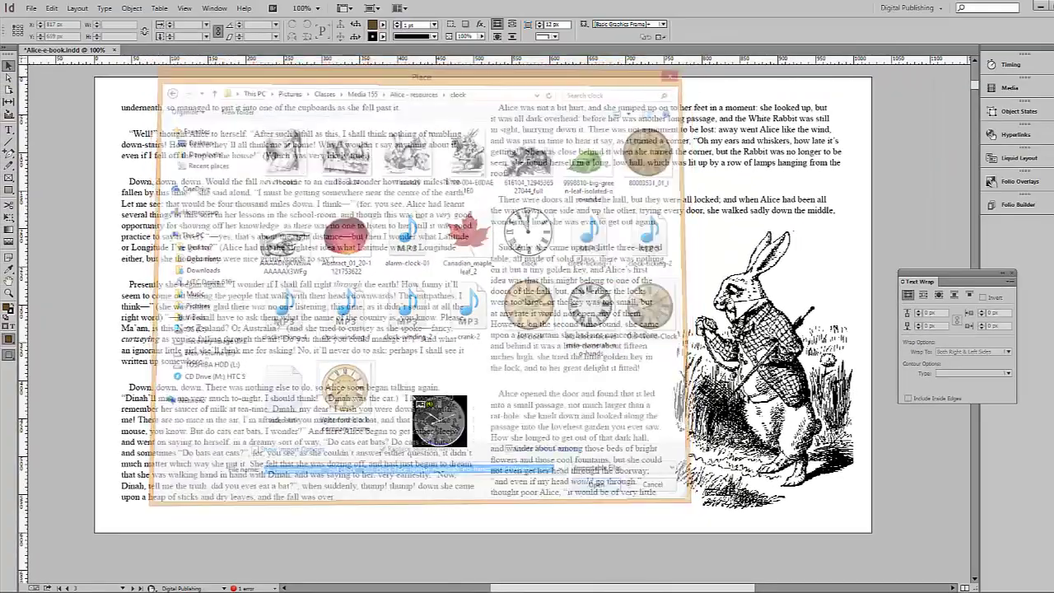
left_click_drag(104, 96, 210, 198)
left_click_drag(104, 207, 216, 318)
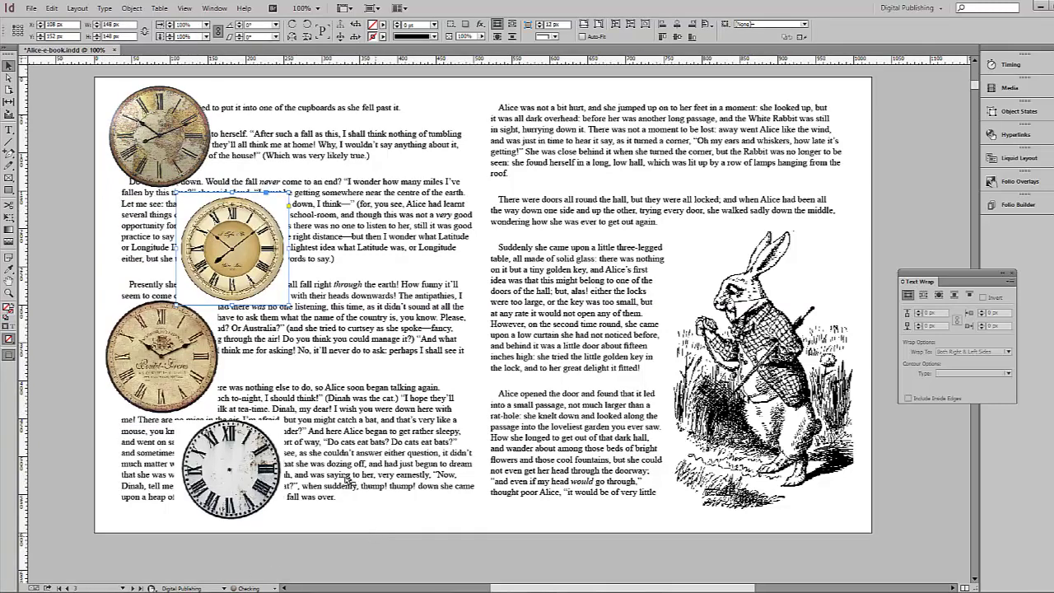
Step: Narrow the text frame from its left edge to about 710 px wide, clearing the clock images
left_click(367, 396)
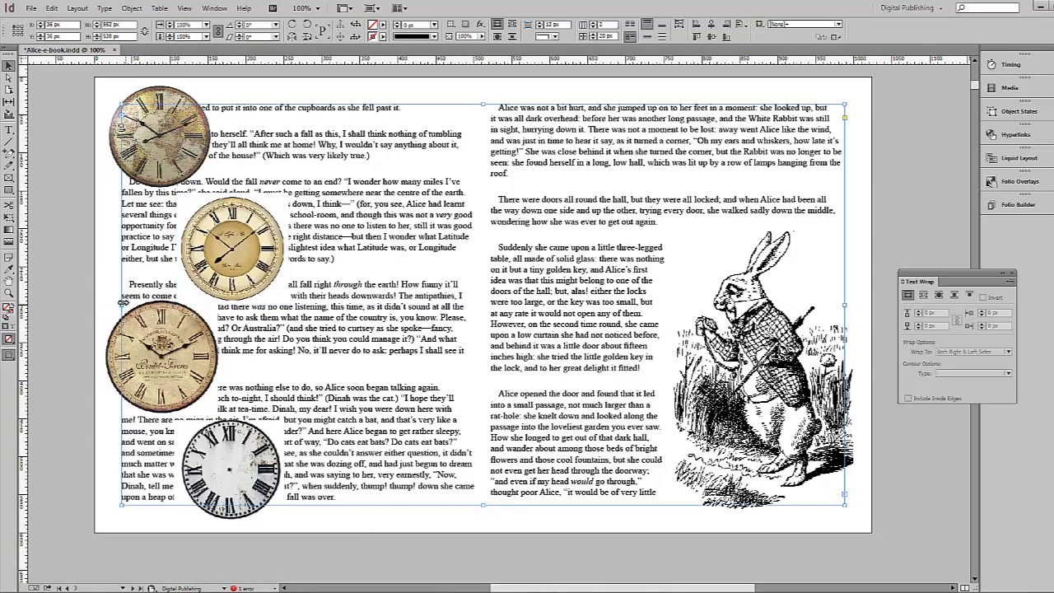
left_click_drag(120, 304, 305, 310)
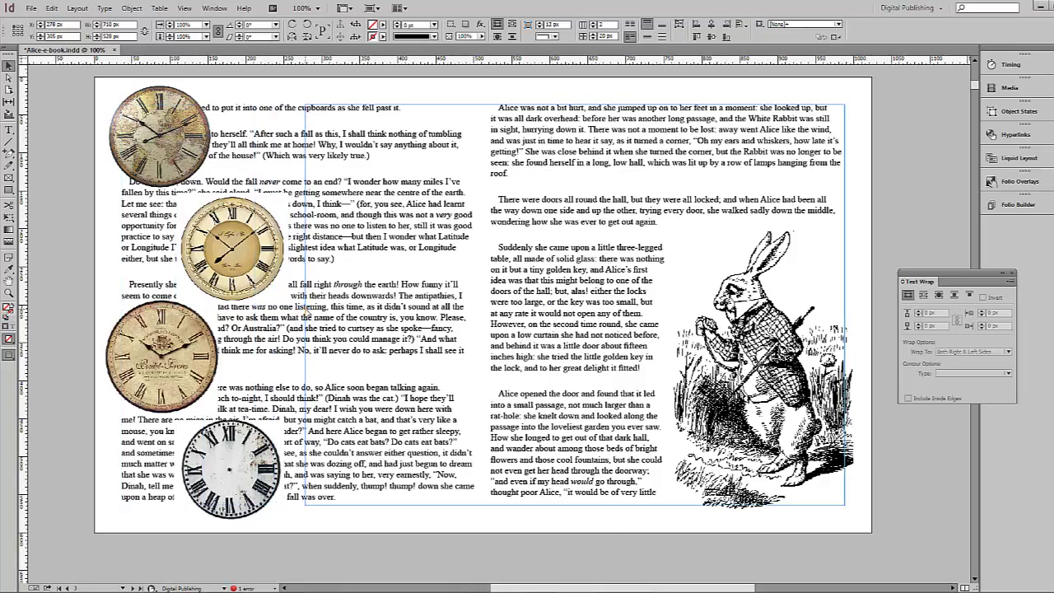
left_click(917, 204)
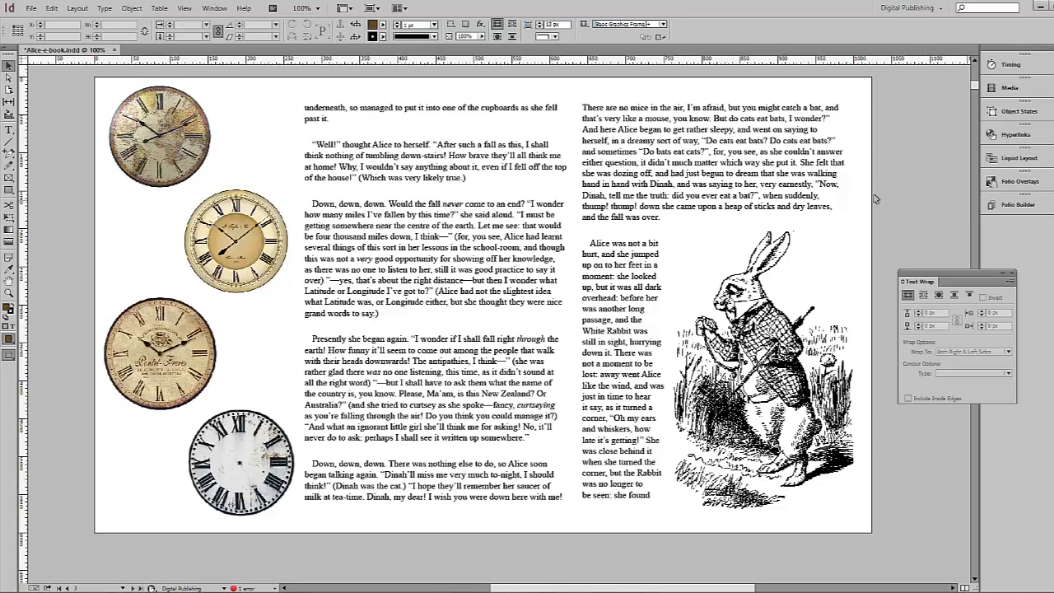
Step: Show the animation settings and give the topmost clock a looping Rotate 180° CW animation
left_click(219, 11)
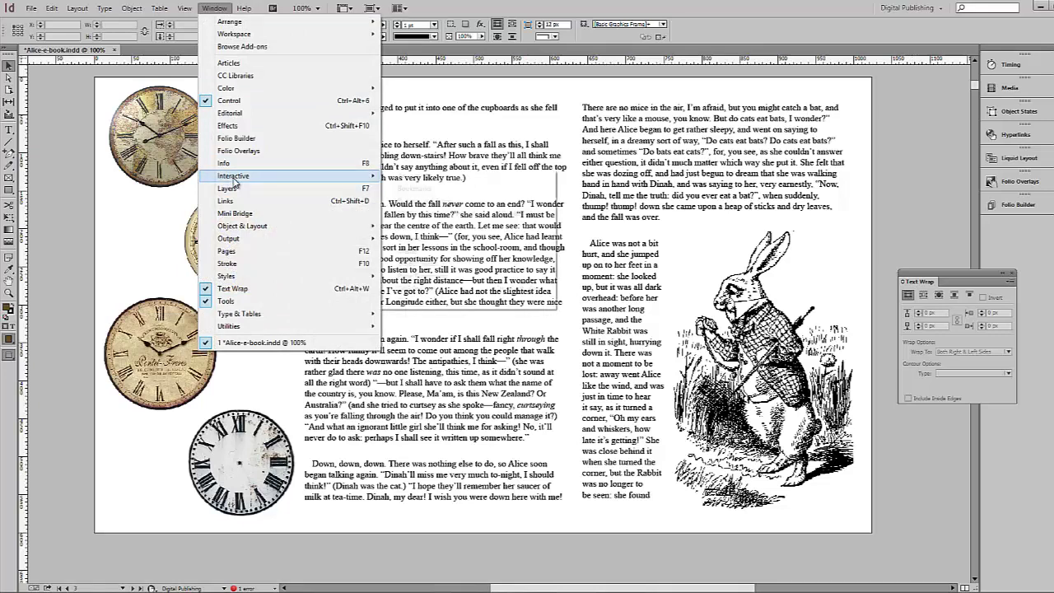
mouse_move(235, 181)
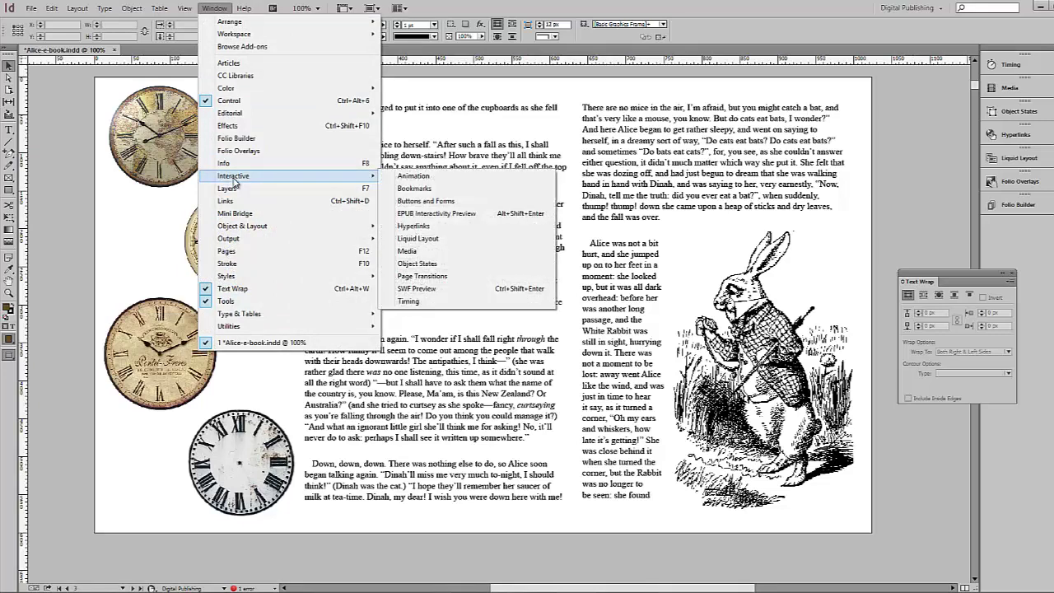
left_click(428, 179)
left_click_drag(916, 86, 346, 118)
left_click(161, 135)
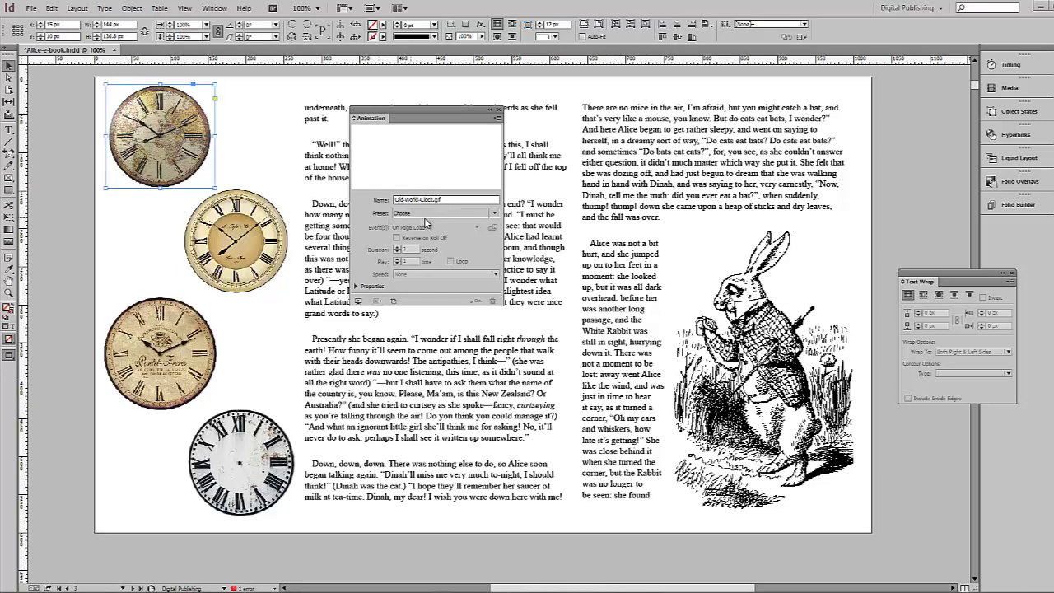
left_click(494, 214)
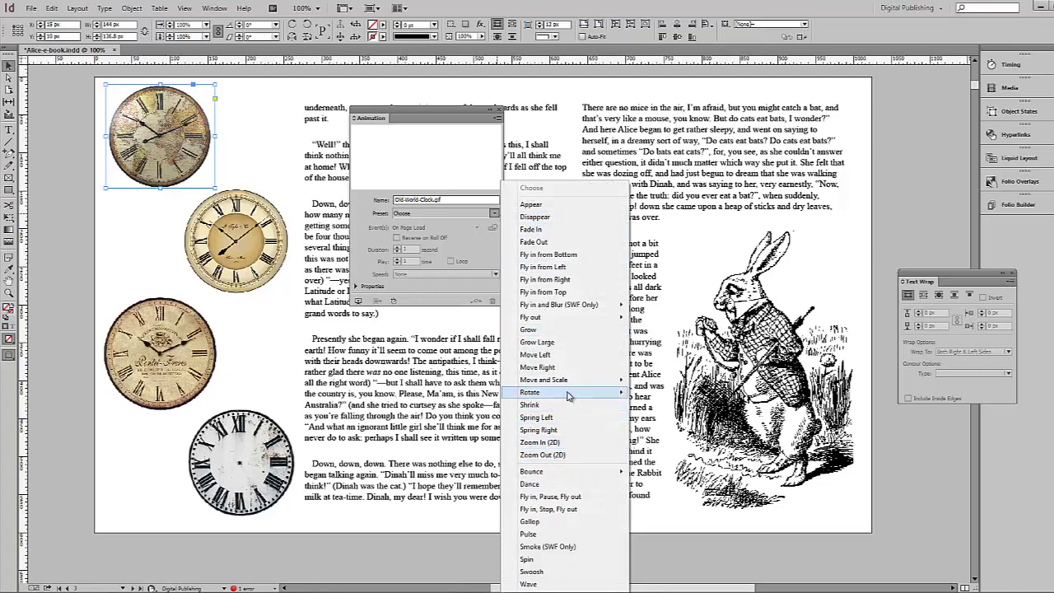
mouse_move(598, 399)
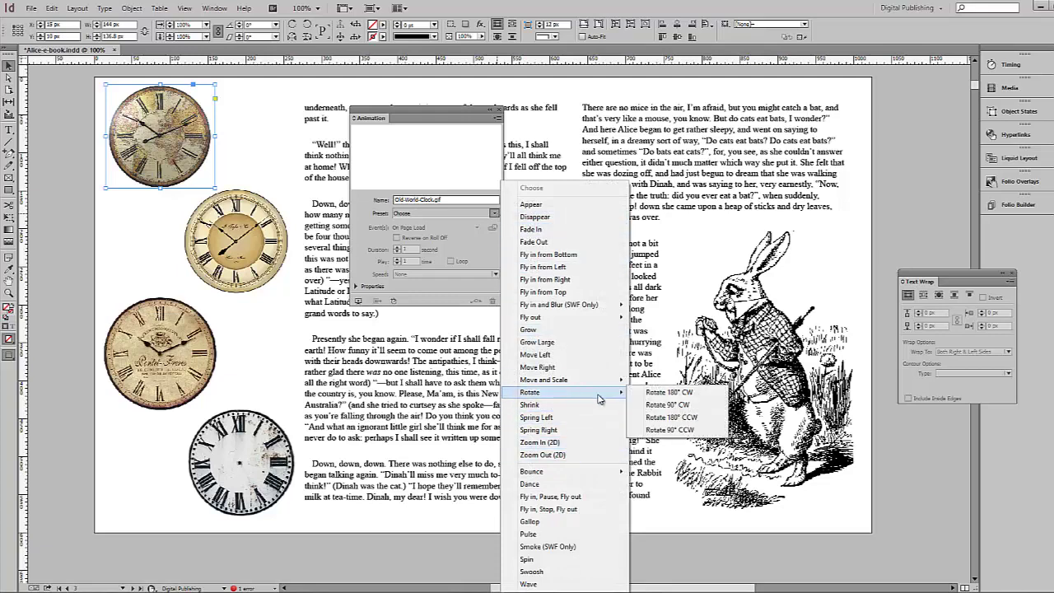
left_click(688, 396)
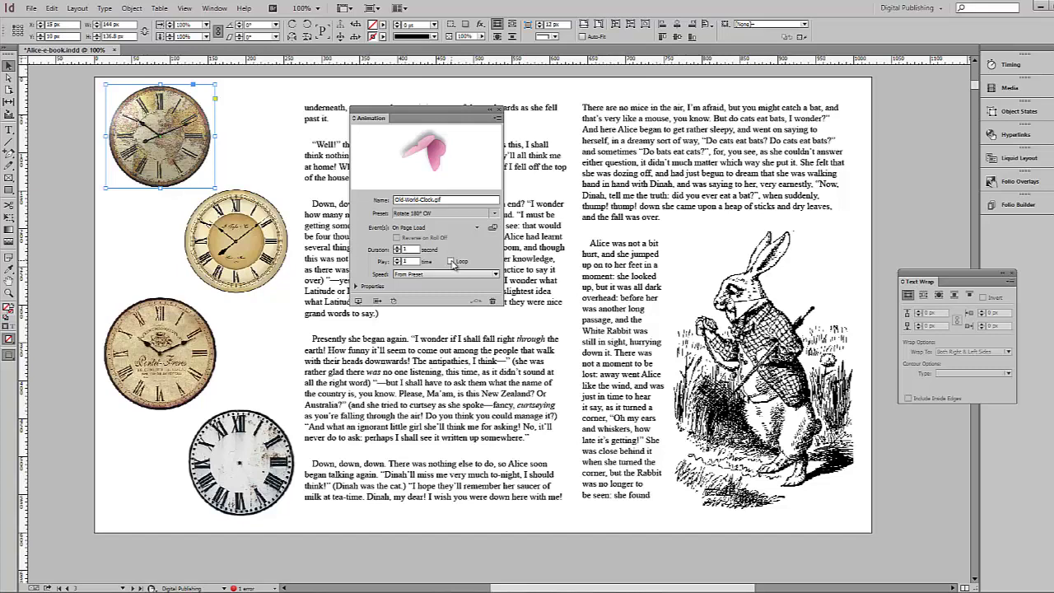
Step: Give the second clock from the top a looping Rotate 180° CW animation with a 0.75 second duration
left_click(261, 227)
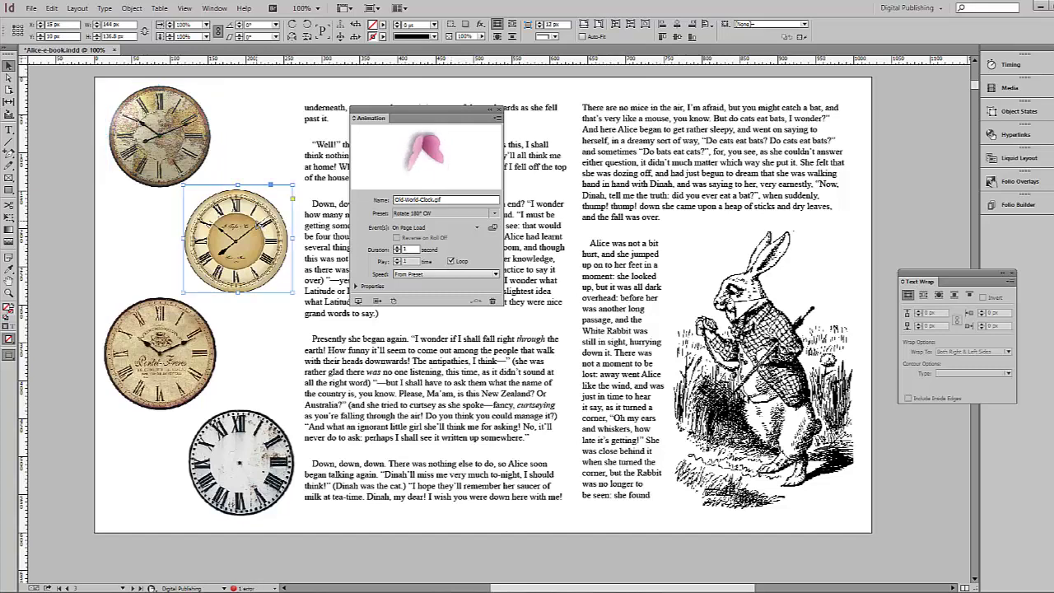
left_click(494, 214)
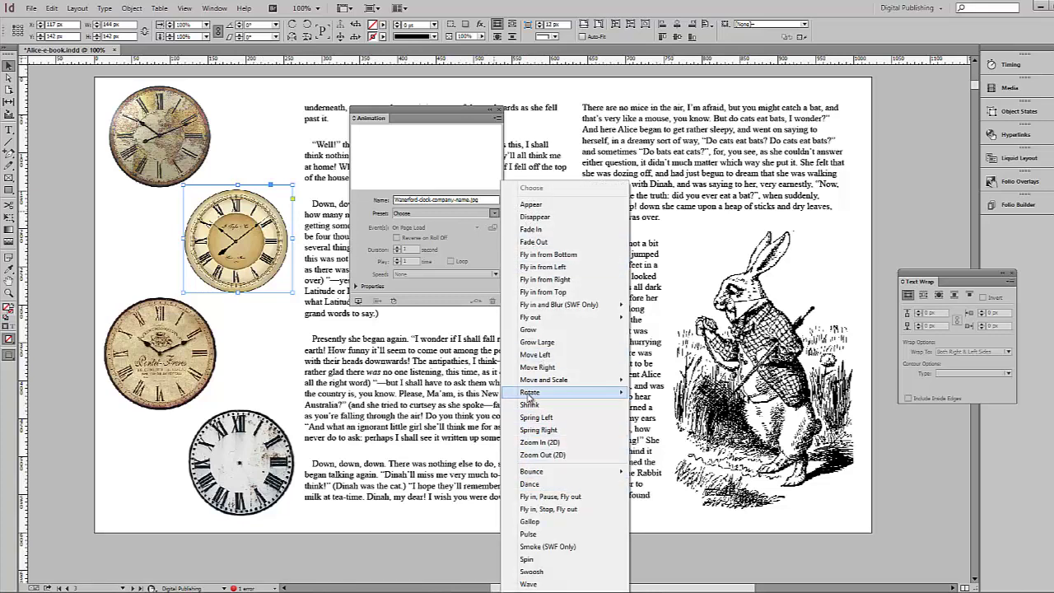
mouse_move(528, 397)
left_click(667, 395)
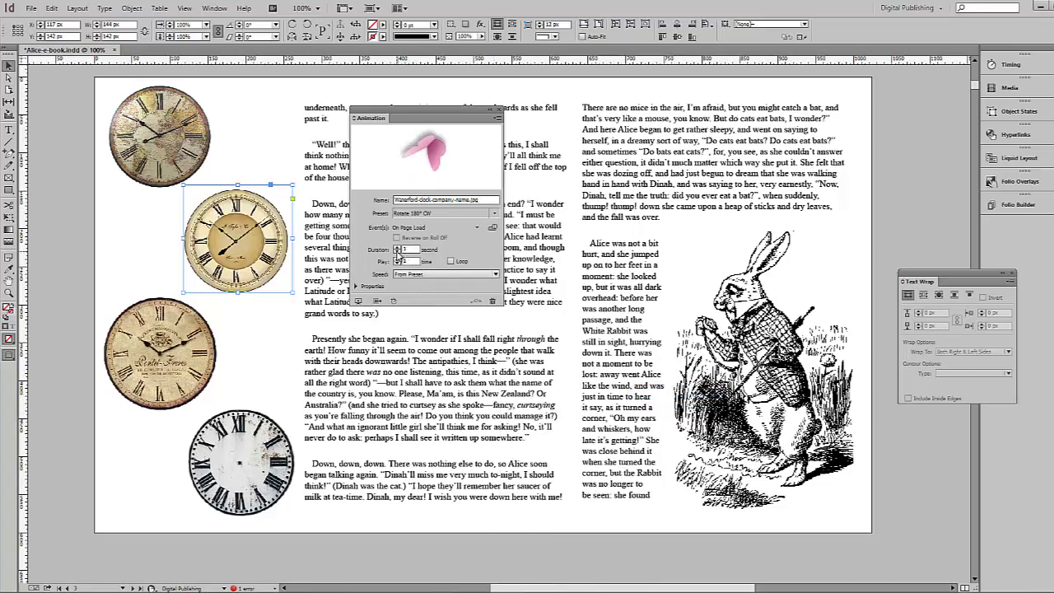
left_click(398, 252)
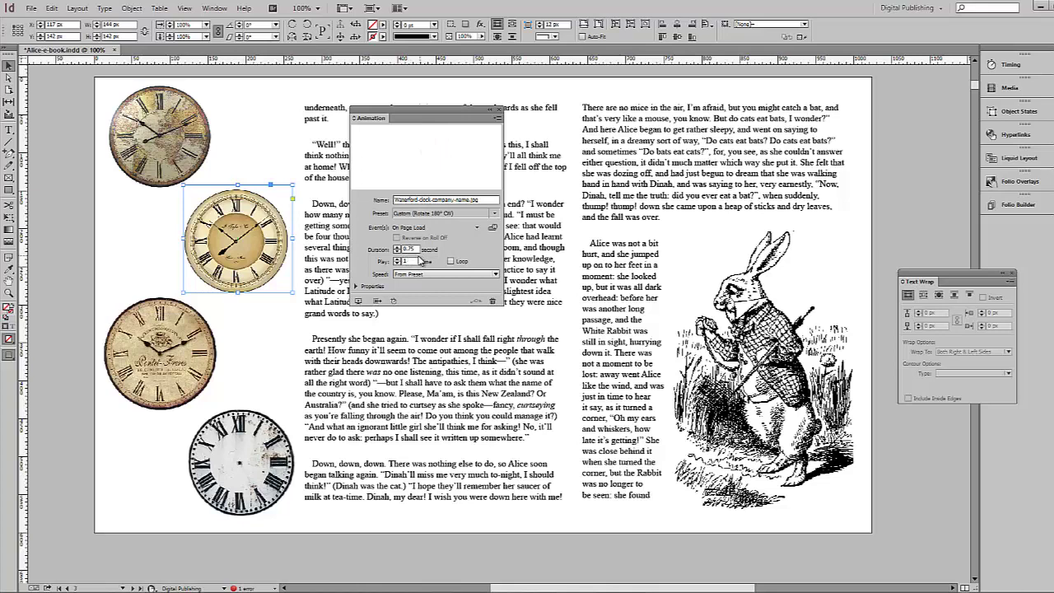
left_click(450, 261)
Step: Give the third clock from the top a looping Rotate 180° CW animation with a 1.25 second duration
left_click(208, 334)
left_click(493, 213)
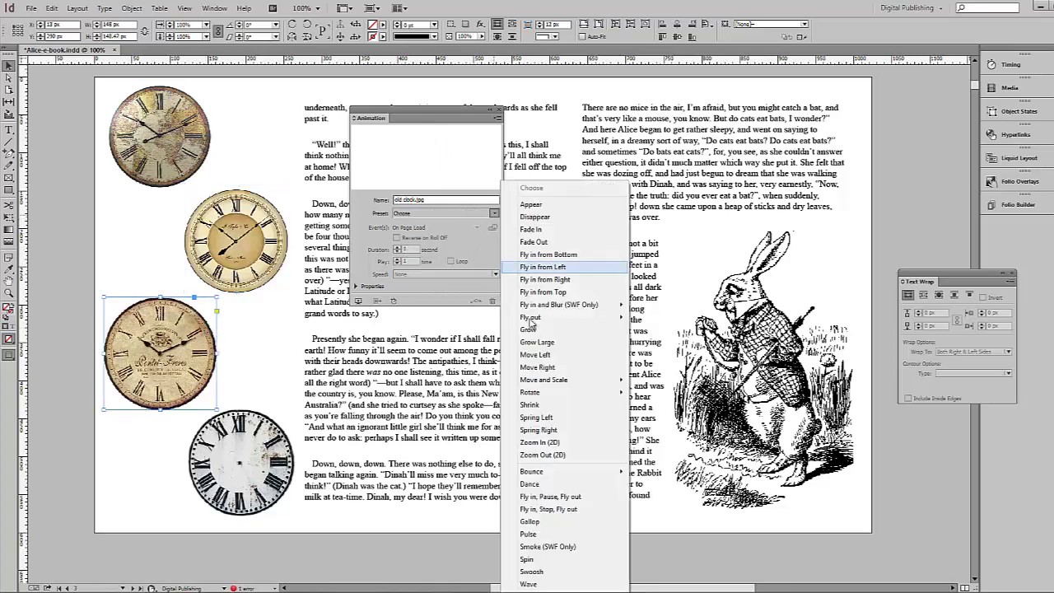
mouse_move(550, 393)
left_click(658, 390)
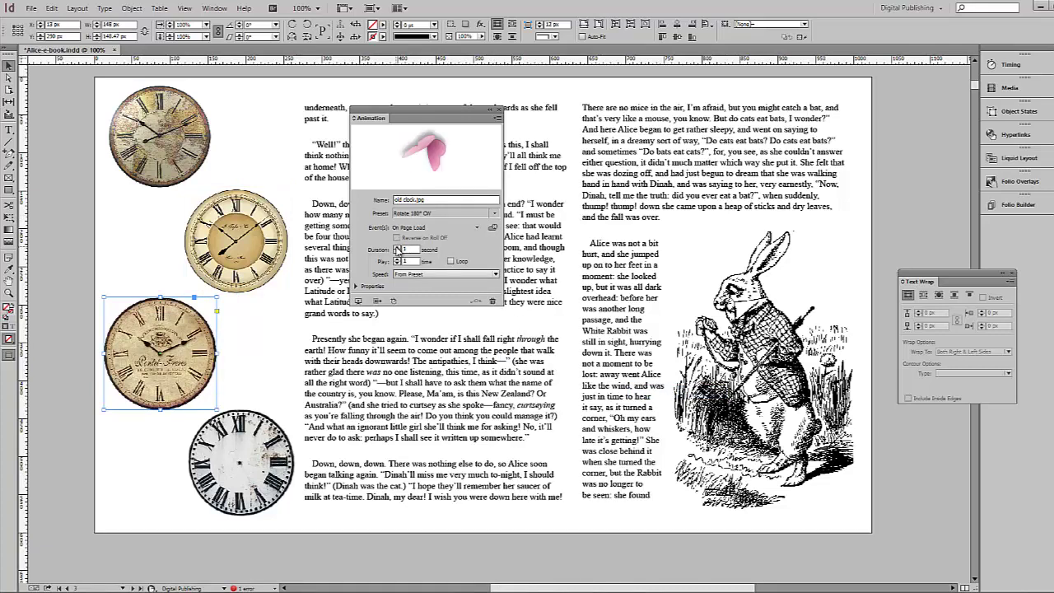
left_click(398, 249)
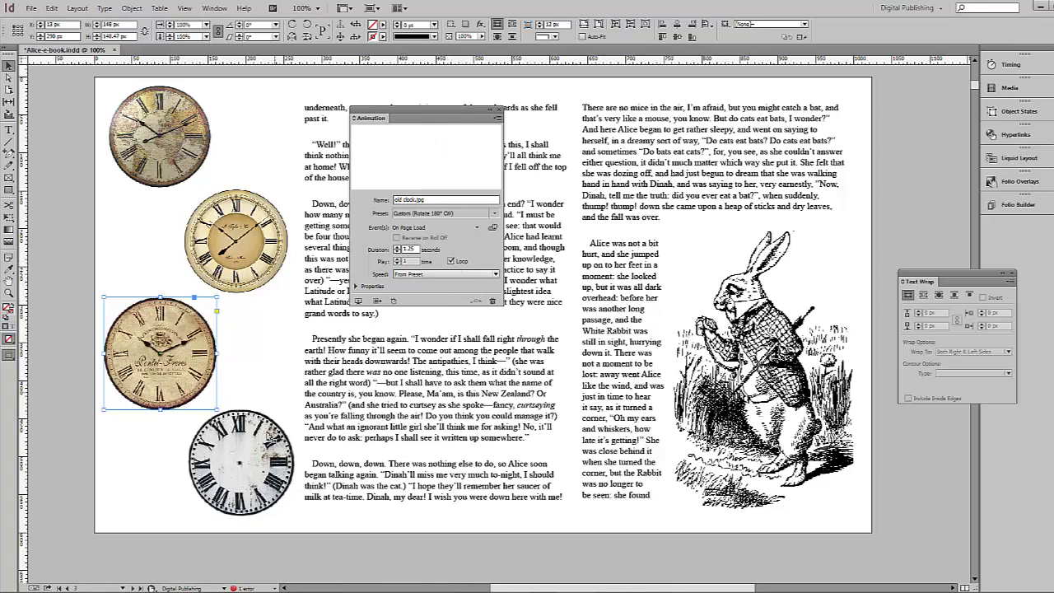
Step: Give the bottom clock a looping Rotate 180° CW animation with a 0.5 second duration and preview the spread as EPUB
left_click(271, 438)
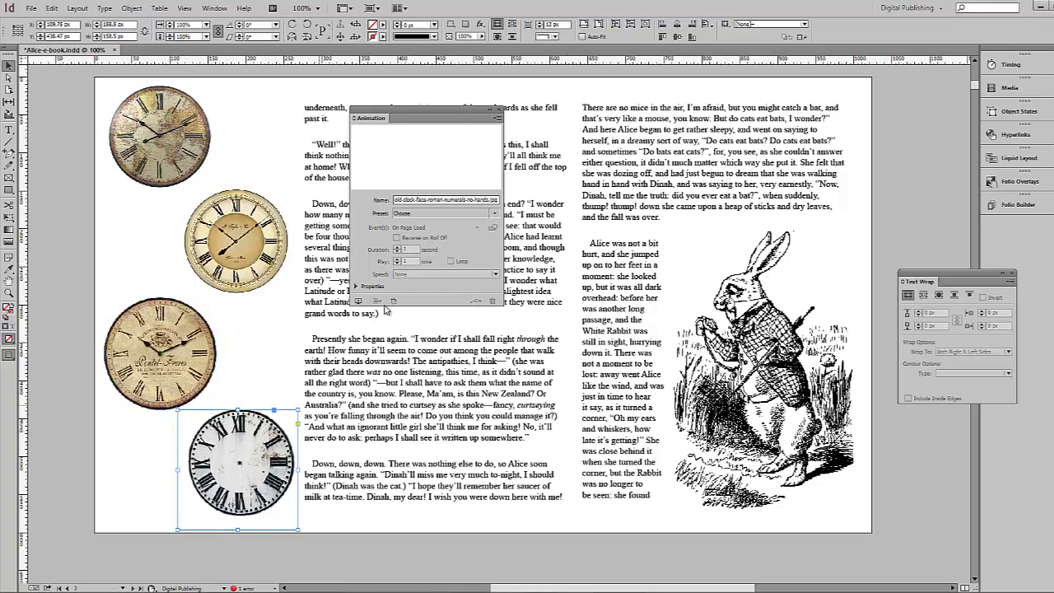
left_click(494, 213)
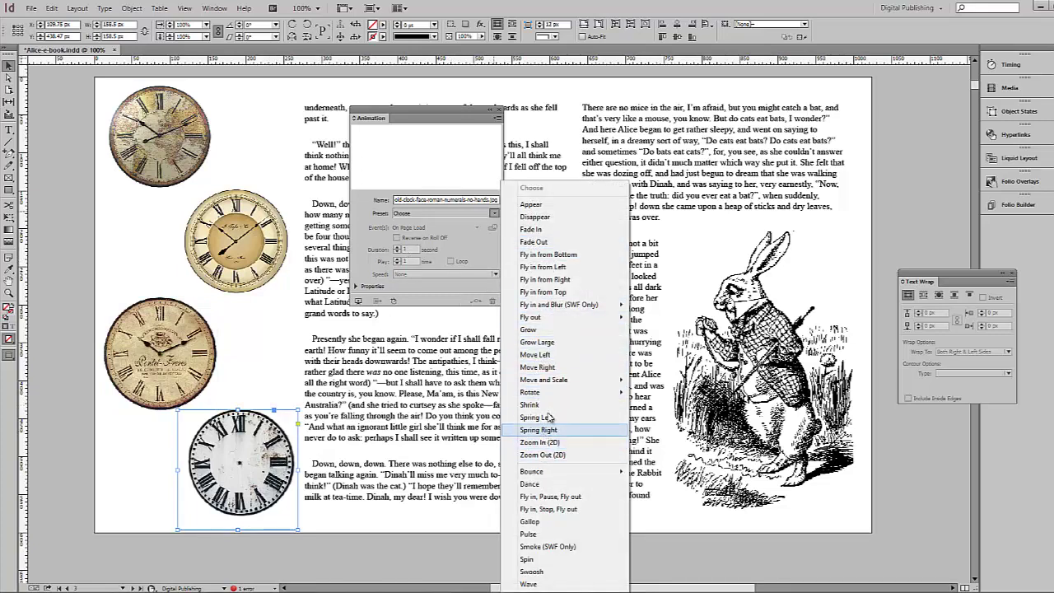
mouse_move(567, 394)
left_click(668, 392)
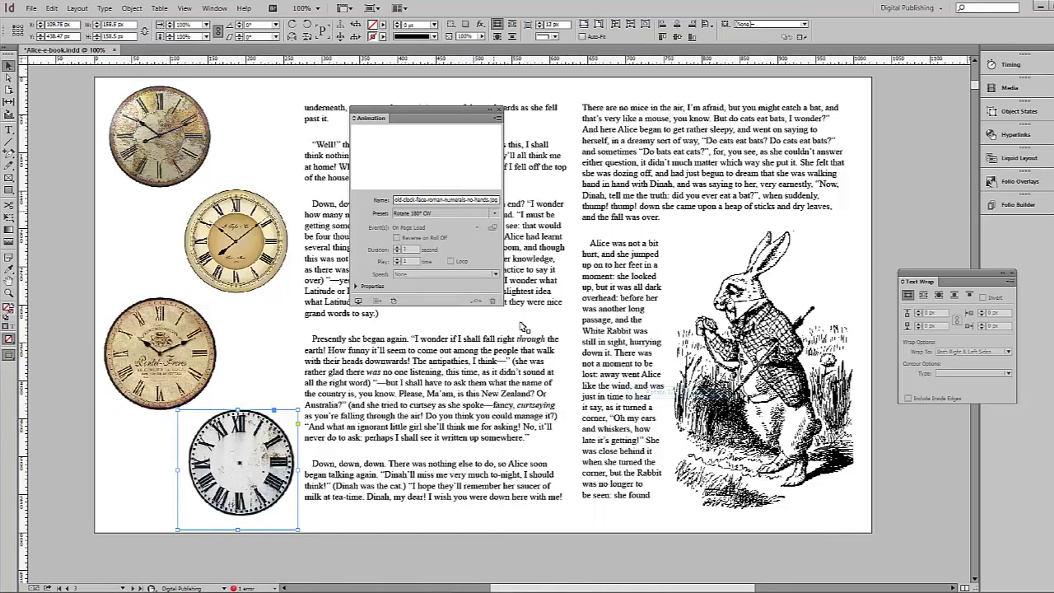
left_click(396, 253)
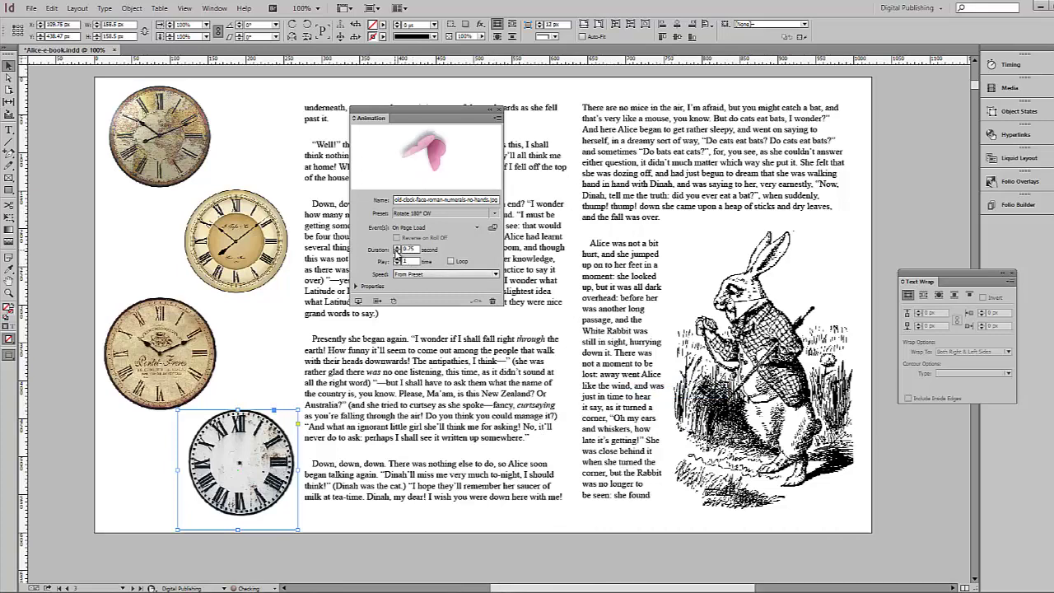
left_click(451, 261)
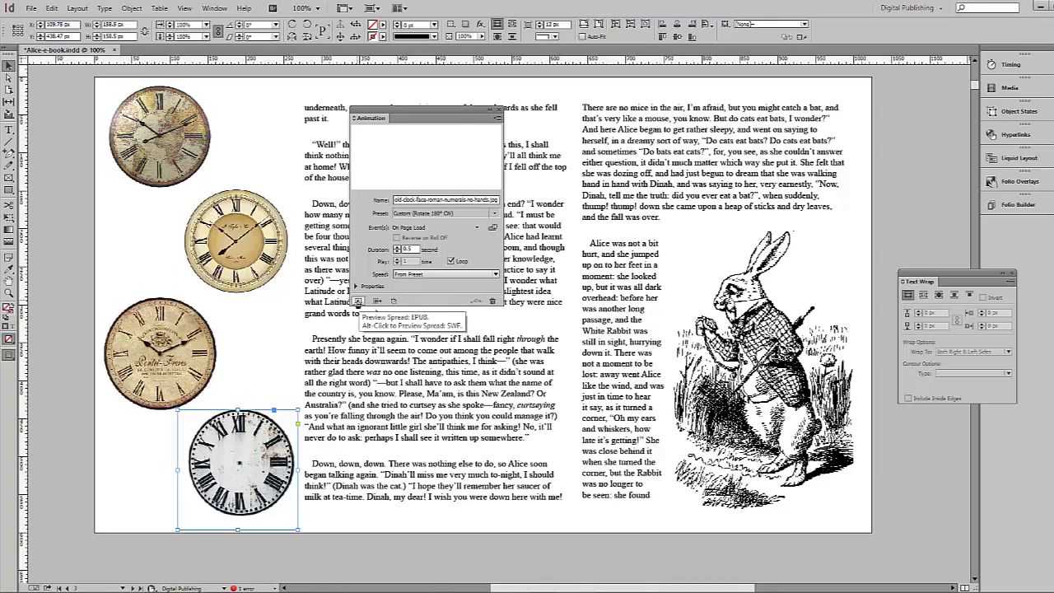
left_click(358, 302)
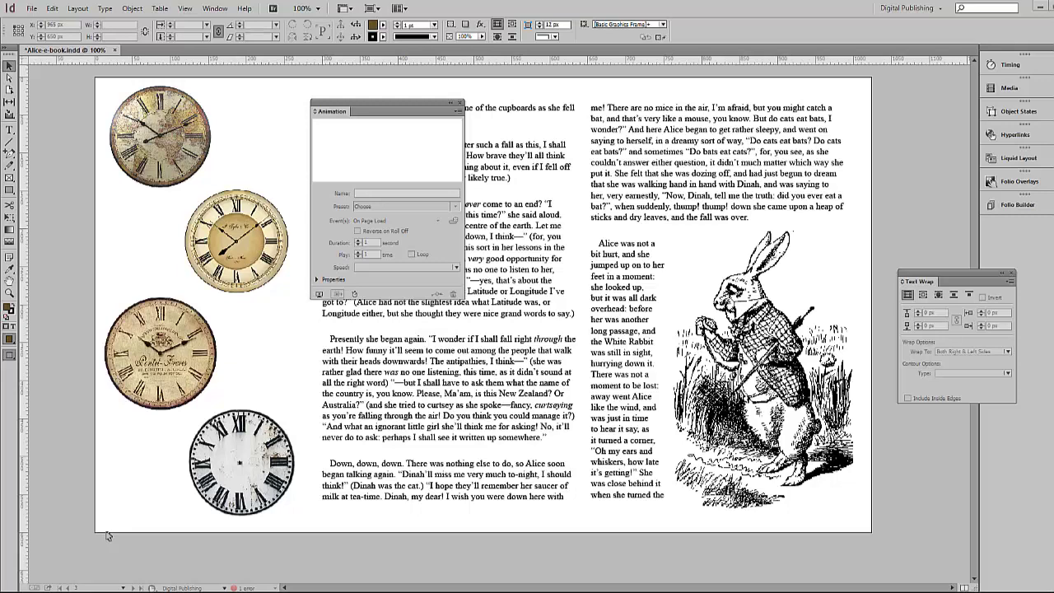
Step: Place the sound files clock-ticking-1, clock-ticking-2, clock-ticking-4 and clock-winding-2 around the upper area of the rabbit illustration
left_click(31, 8)
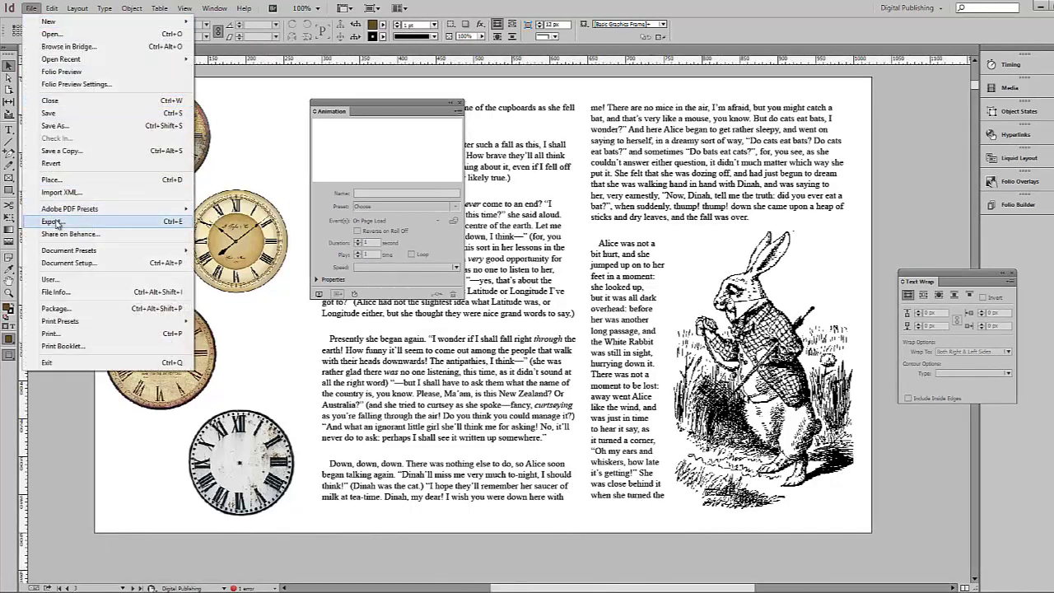
left_click(70, 177)
left_click(596, 245)
left_click(663, 249, "ctrl")
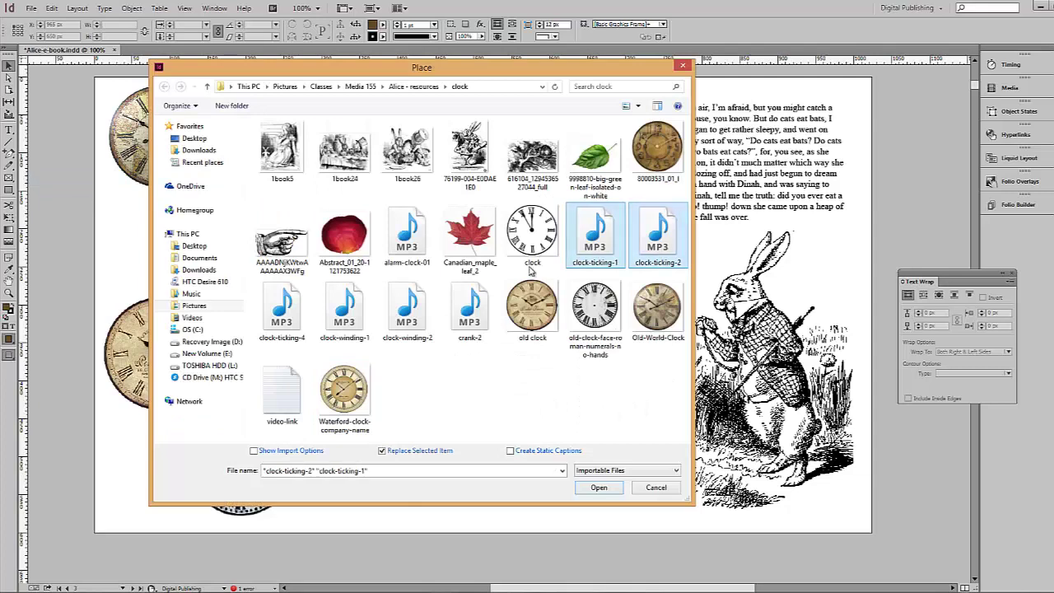
left_click(294, 316, "ctrl")
left_click(419, 321, "ctrl")
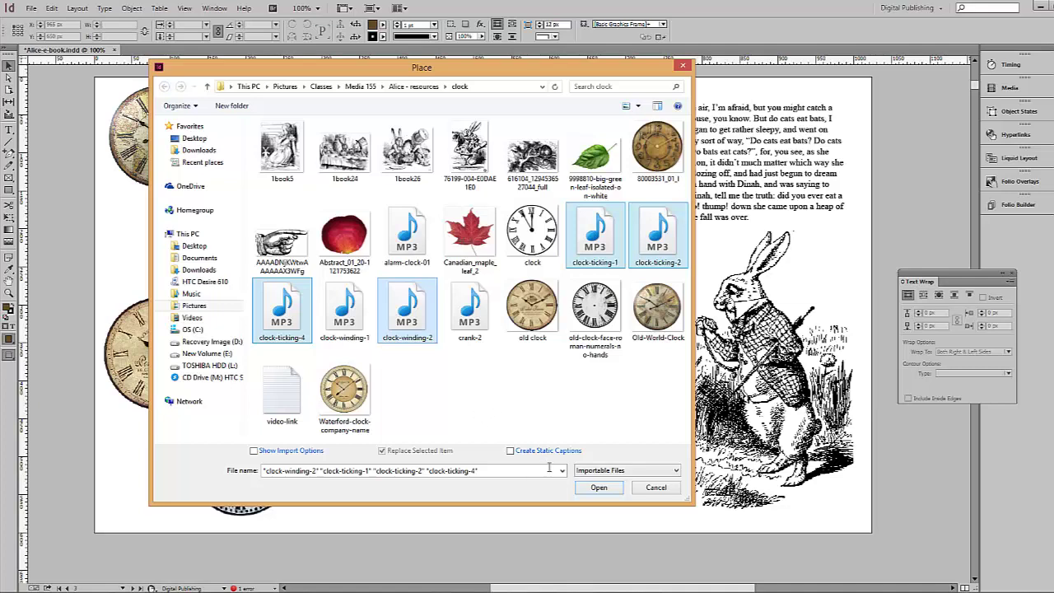
left_click(592, 488)
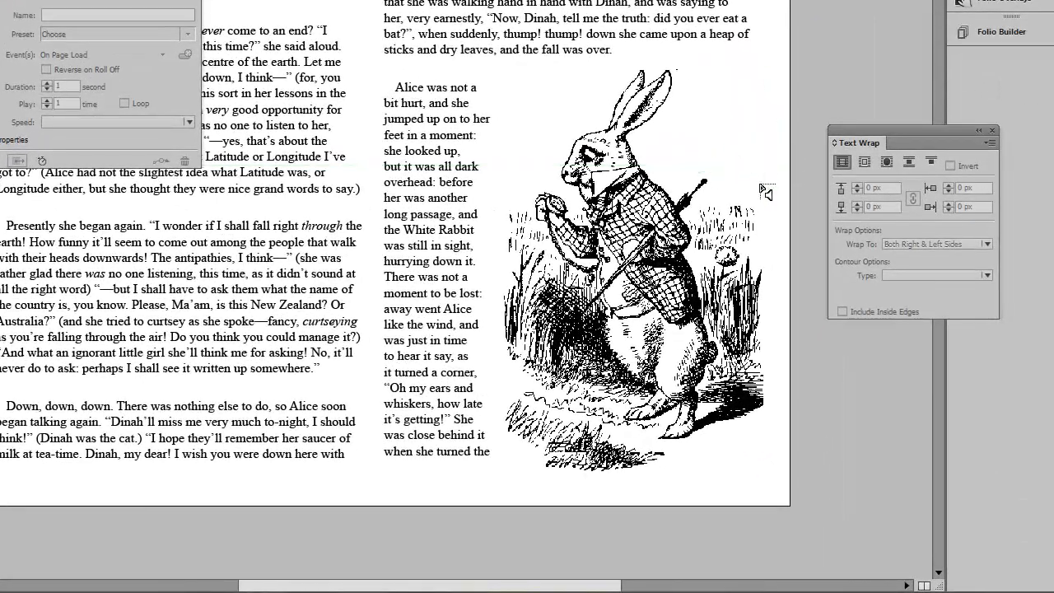
left_click_drag(743, 200, 779, 239)
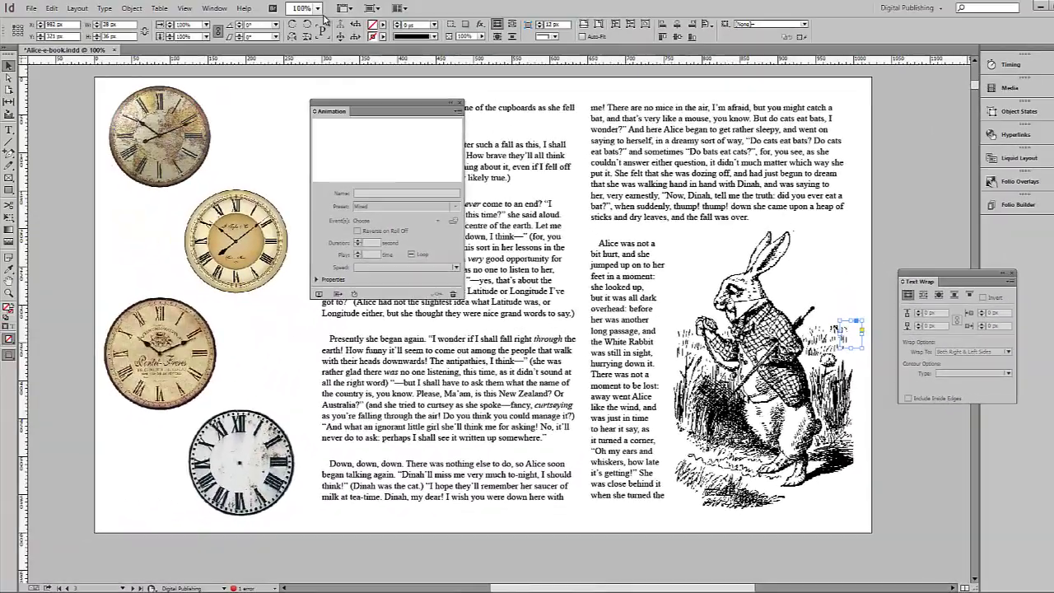
Step: Examine the placed sound frames in Normal screen mode, return to Preview mode and deselect everything
left_click(372, 8)
left_click(374, 28)
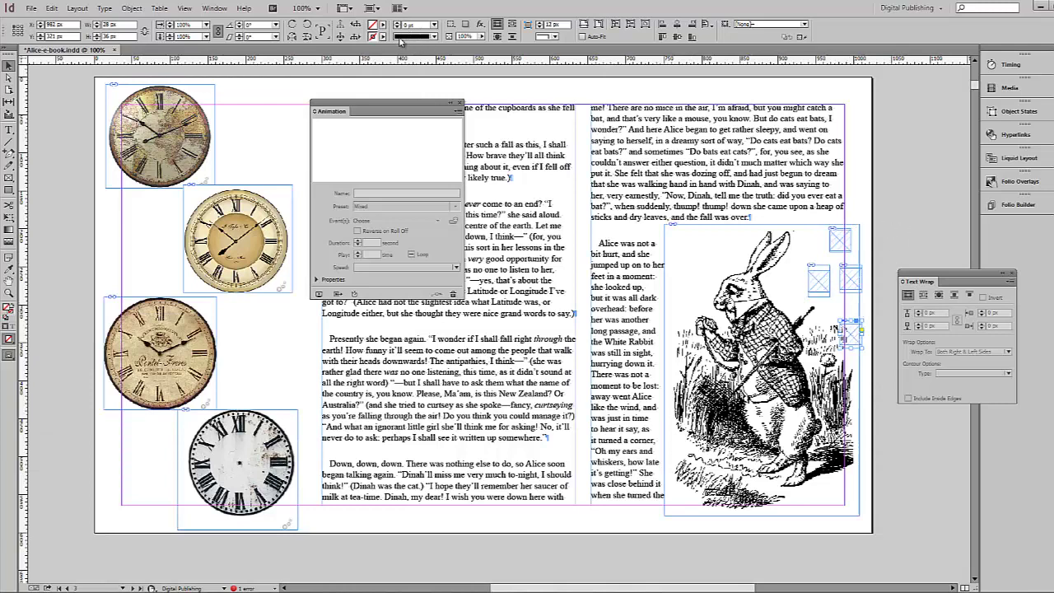
left_click(372, 8)
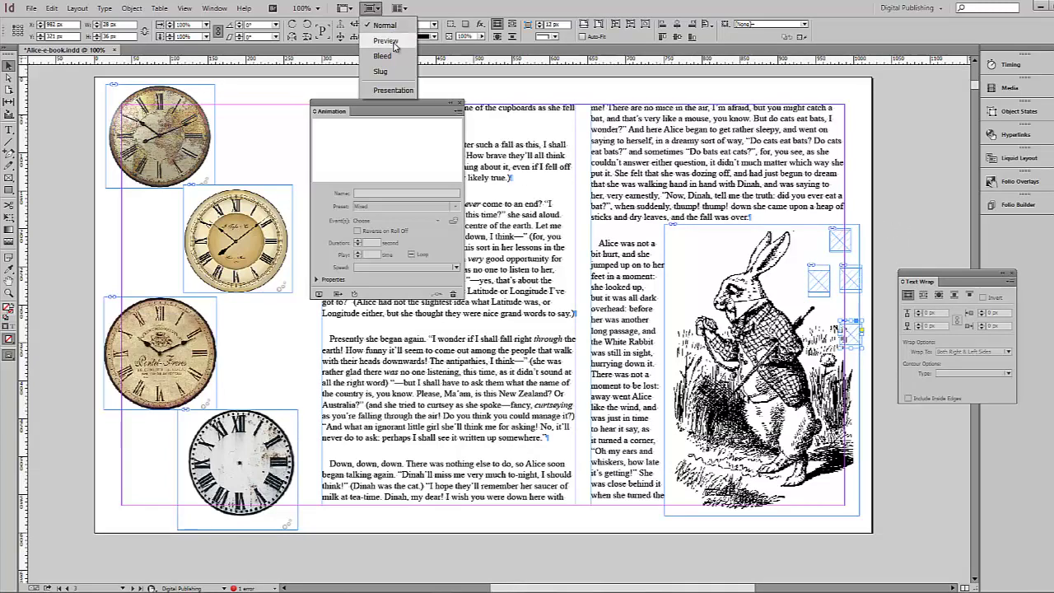
left_click(395, 42)
left_click(66, 225)
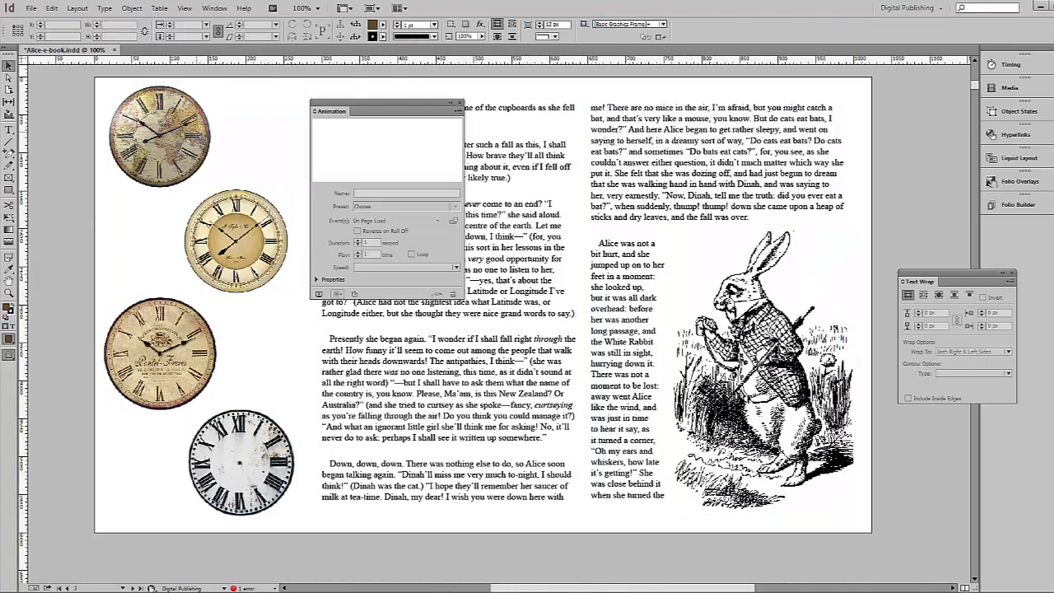
Step: Show the button settings and make the topmost clock a button that plays the sound clock-ticking-1.mp3 on release or tap
left_click(215, 8)
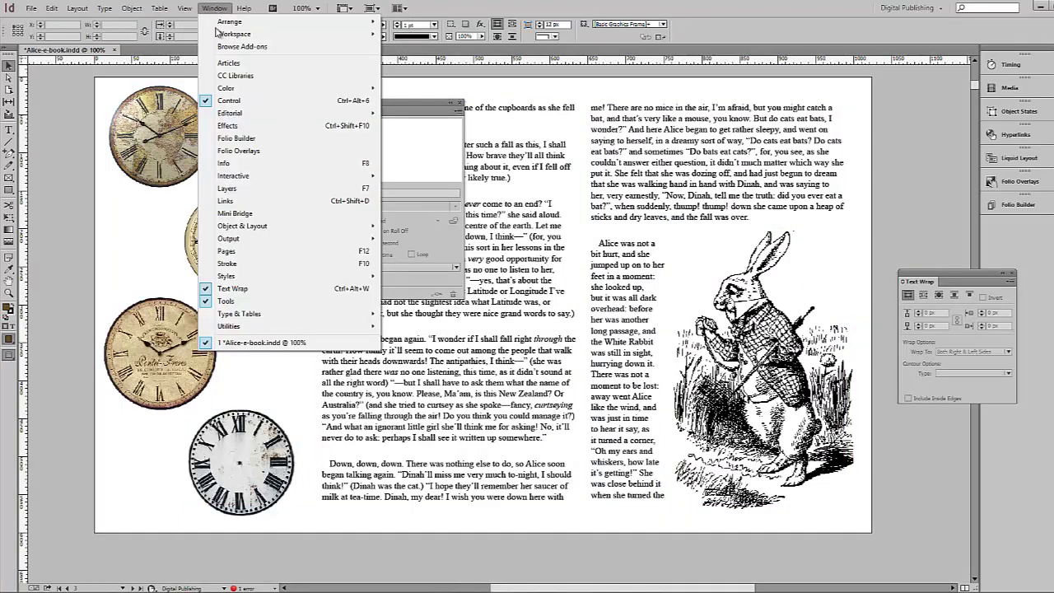
mouse_move(232, 178)
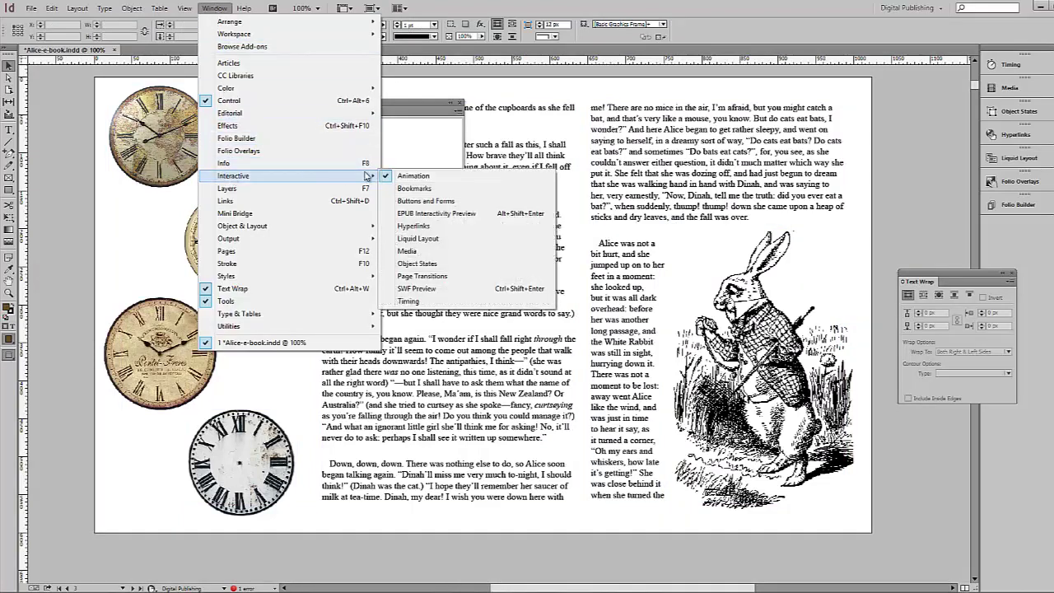
left_click(416, 201)
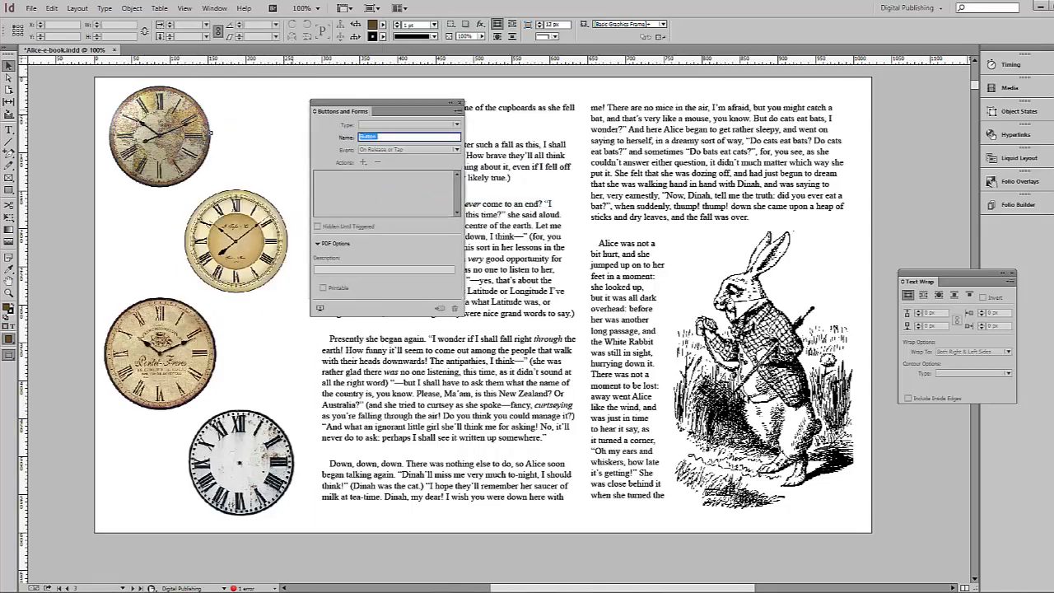
left_click(160, 136)
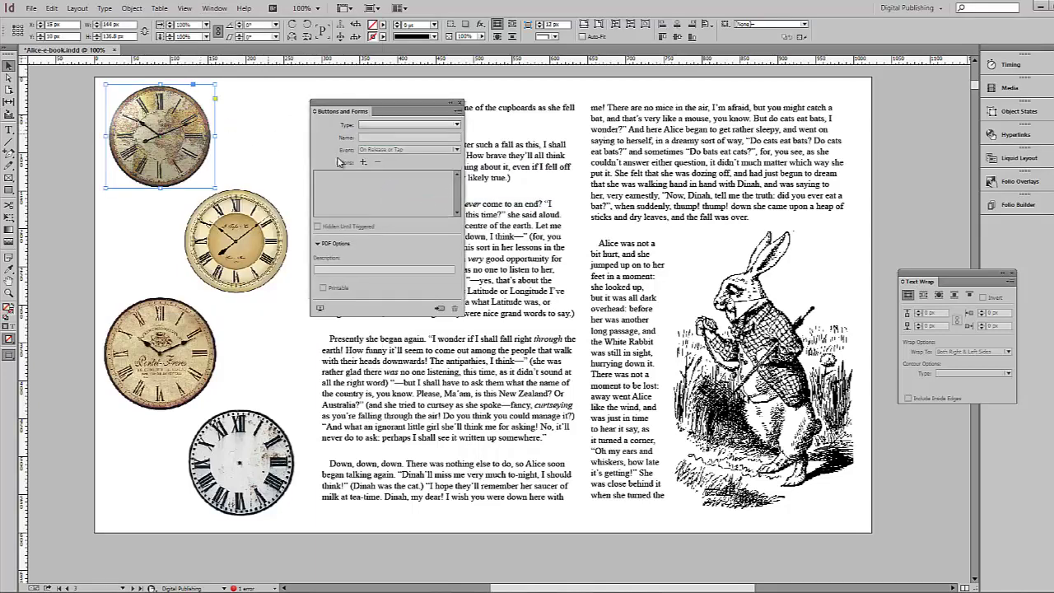
left_click(363, 162)
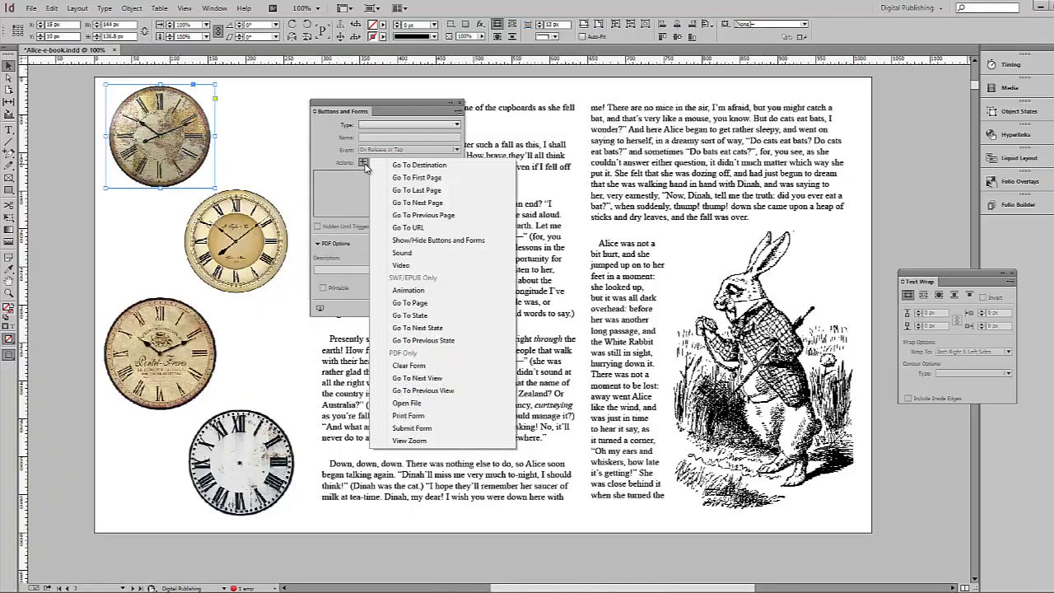
left_click(419, 256)
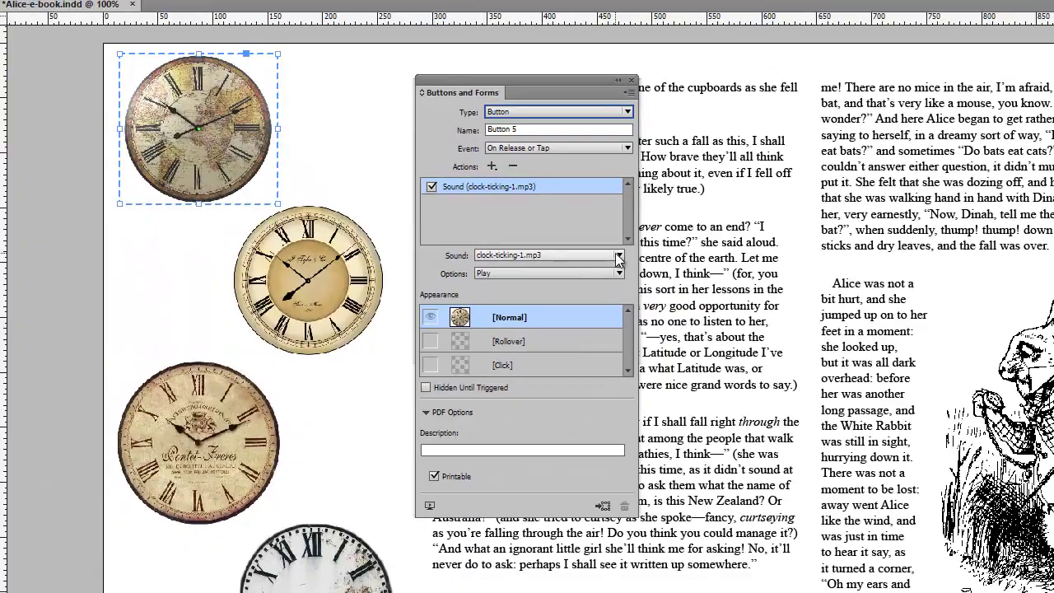
left_click(576, 254)
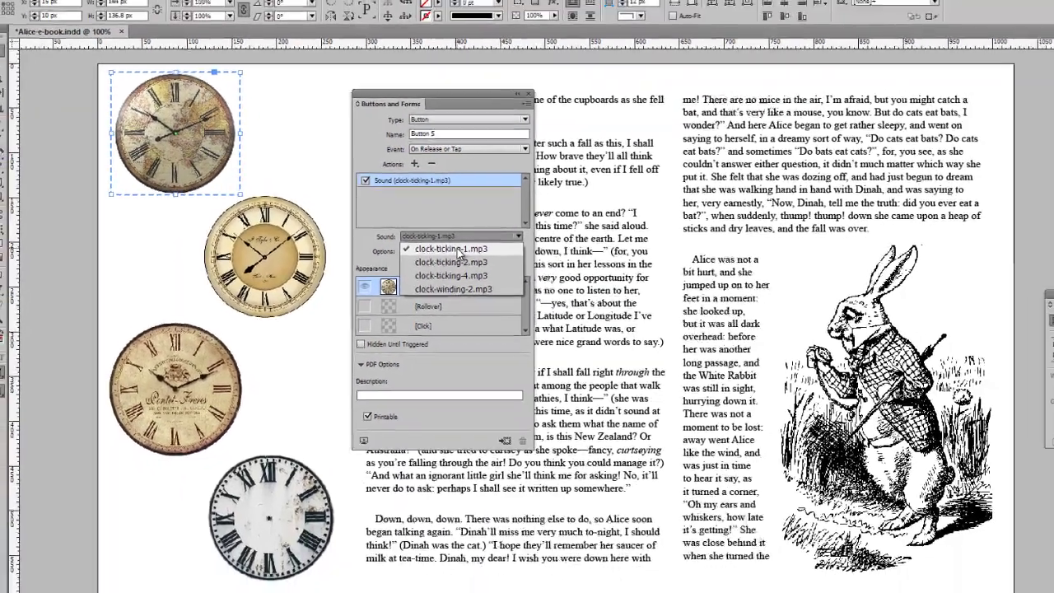
left_click(544, 275)
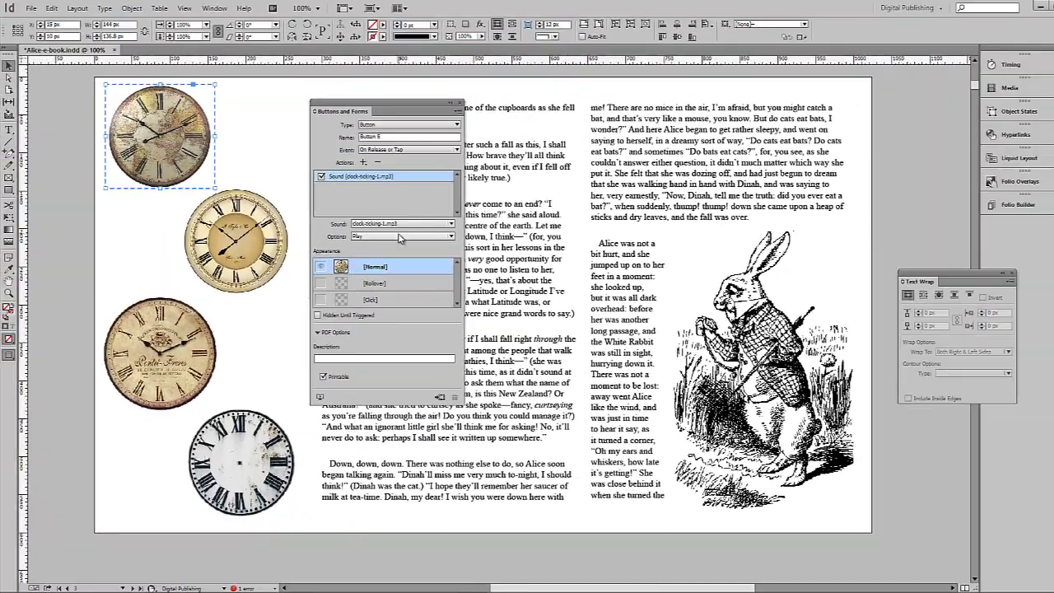
Step: Give the second clock from the top a Sound action that plays clock-ticking-2.mp3
left_click(268, 225)
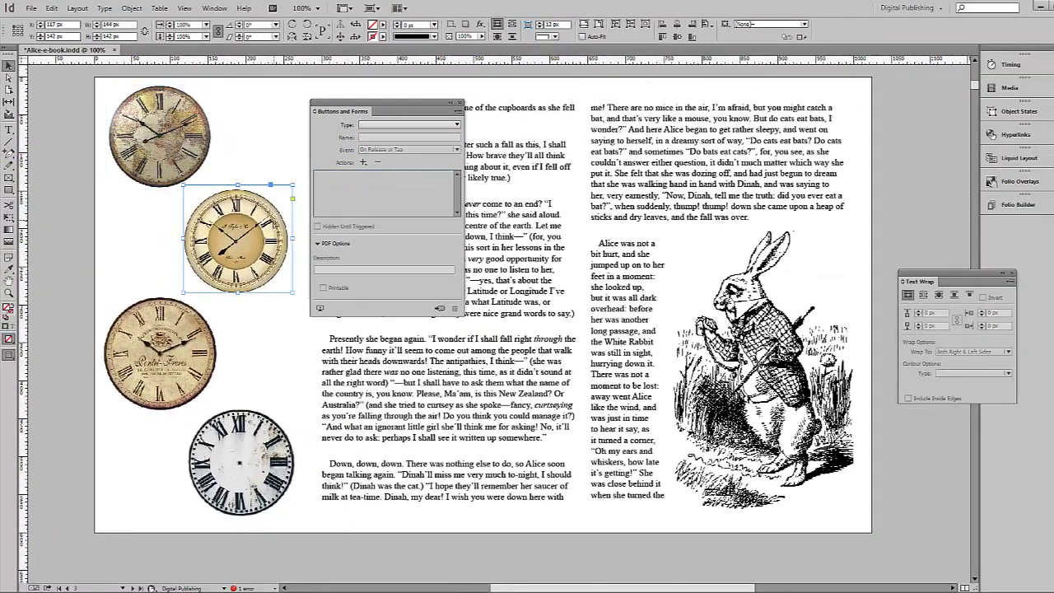
left_click(362, 162)
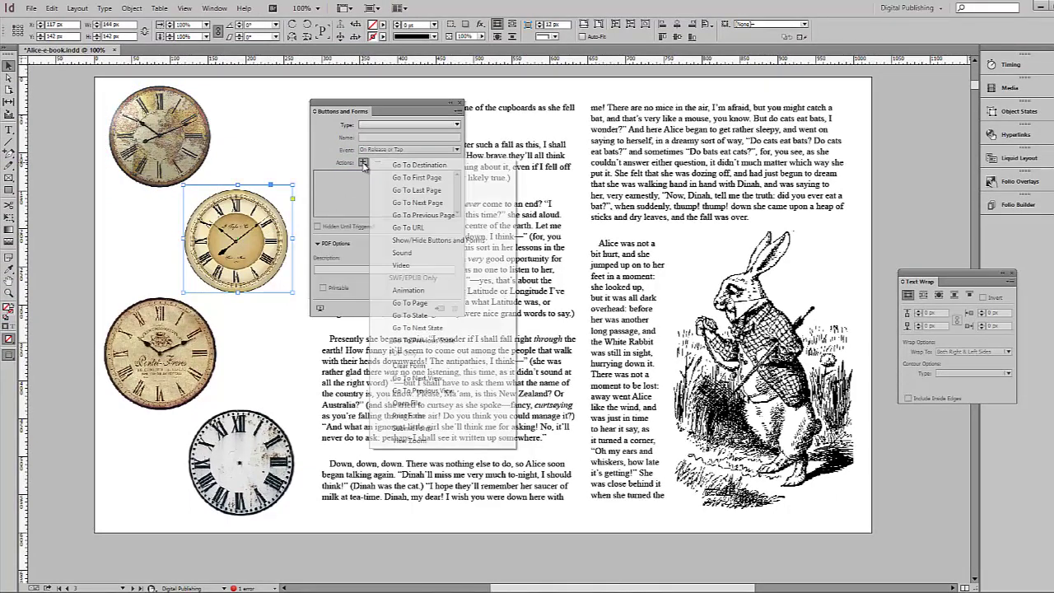
left_click(402, 253)
left_click(432, 225)
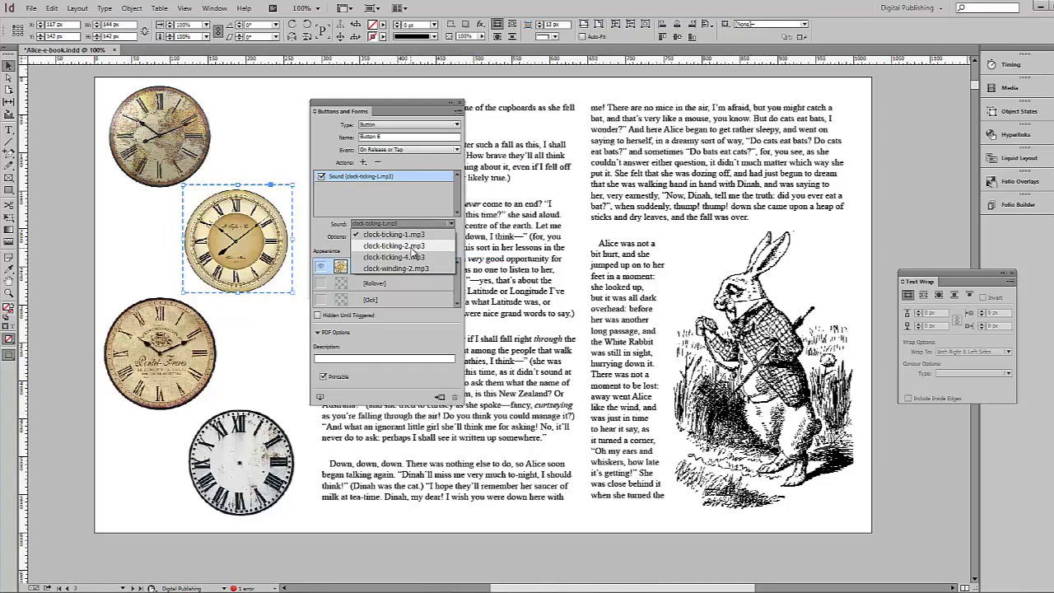
left_click(394, 245)
Step: Give the third clock from the top a Sound action that plays clock-ticking-4.mp3
left_click(212, 340)
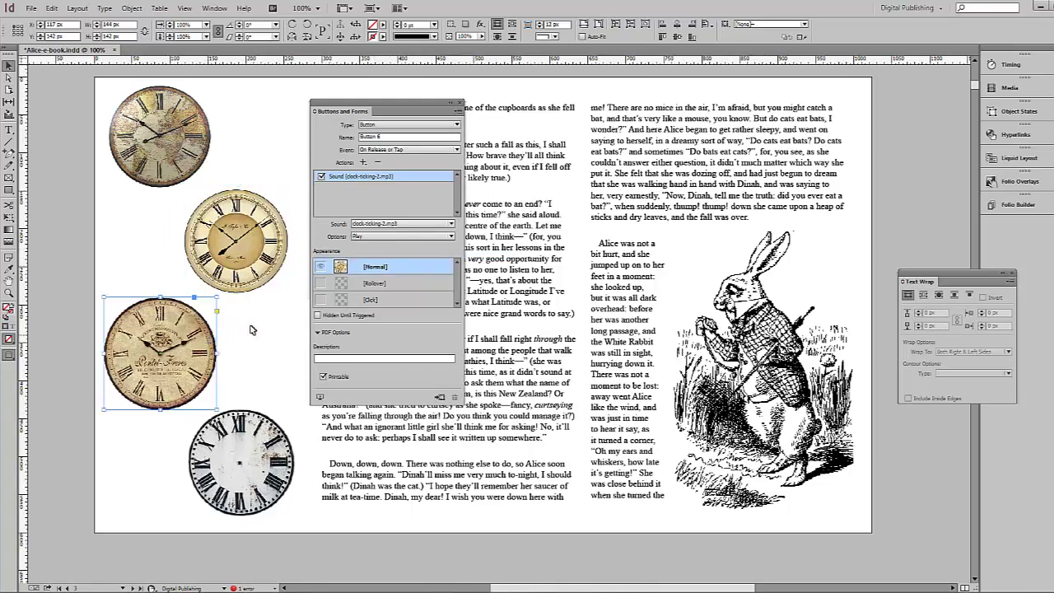
left_click(363, 163)
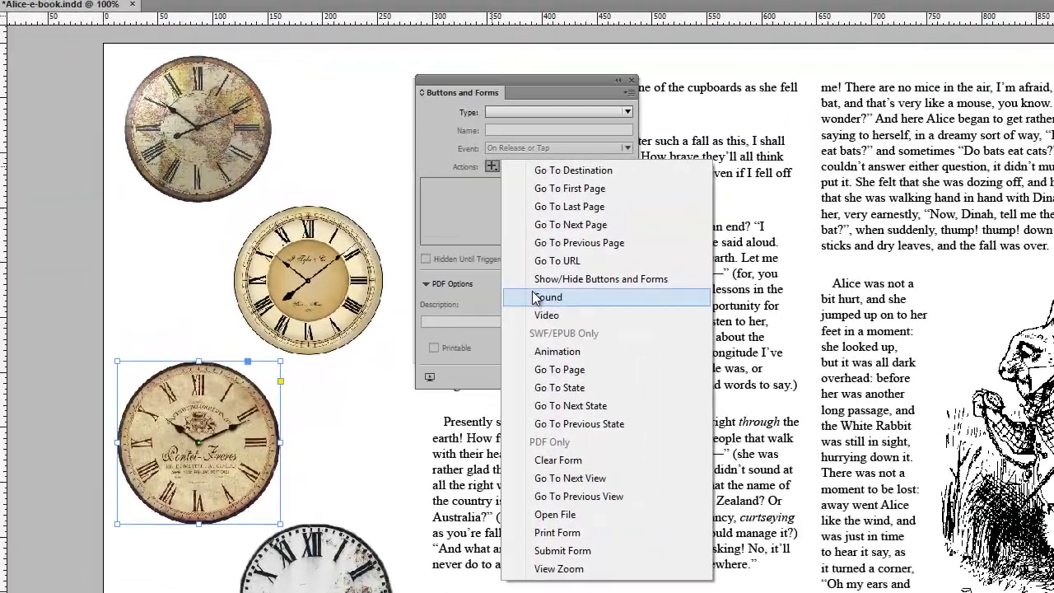
left_click(420, 259)
left_click(588, 256)
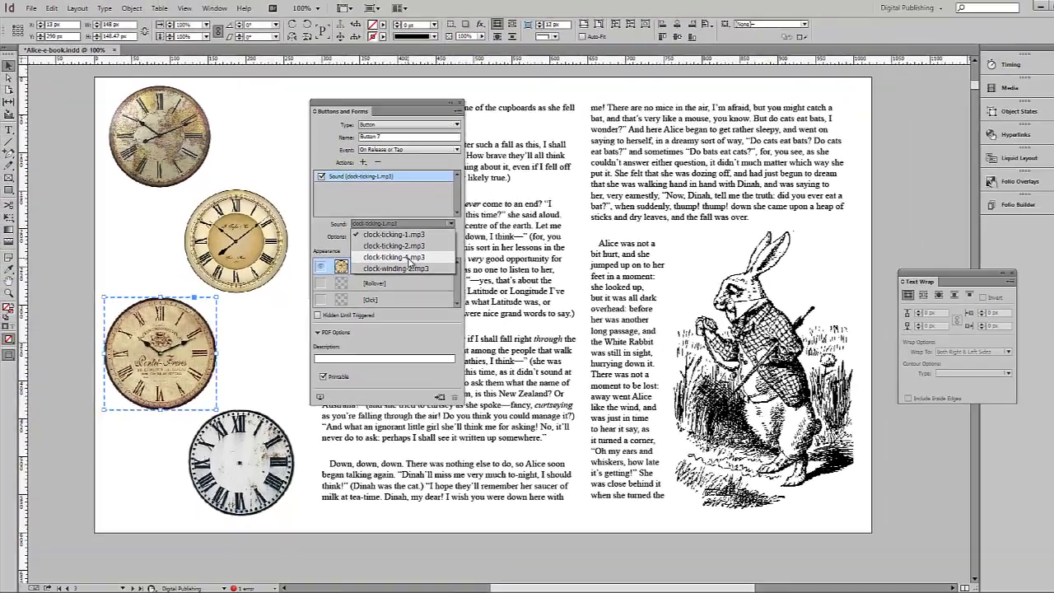
left_click(536, 303)
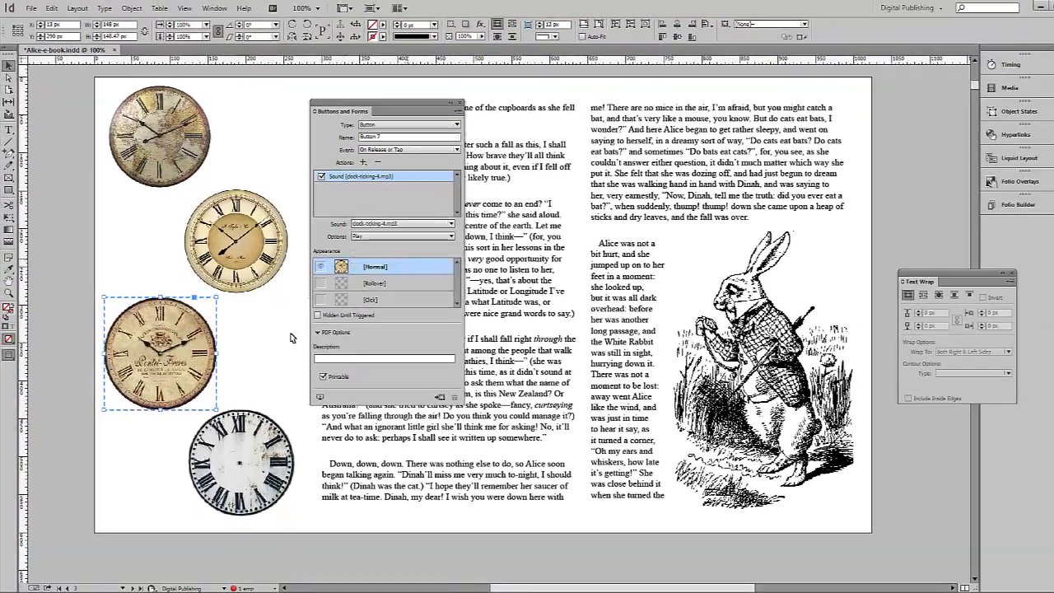
Step: Give the bottom clock a Sound action that plays clock-winding-2.mp3 and preview the spread as EPUB
left_click(272, 461)
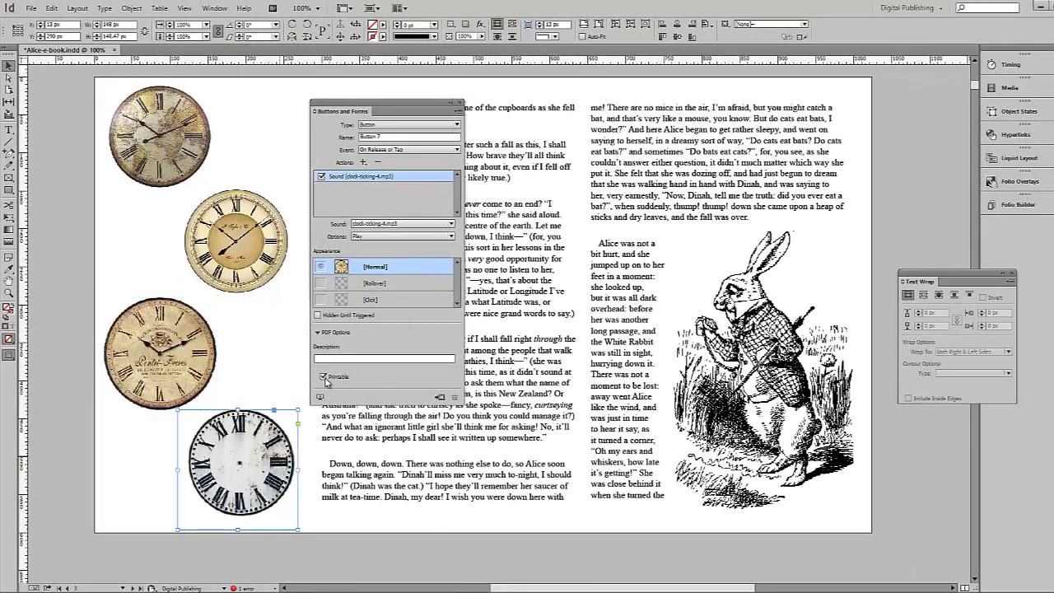
left_click(363, 163)
left_click(416, 252)
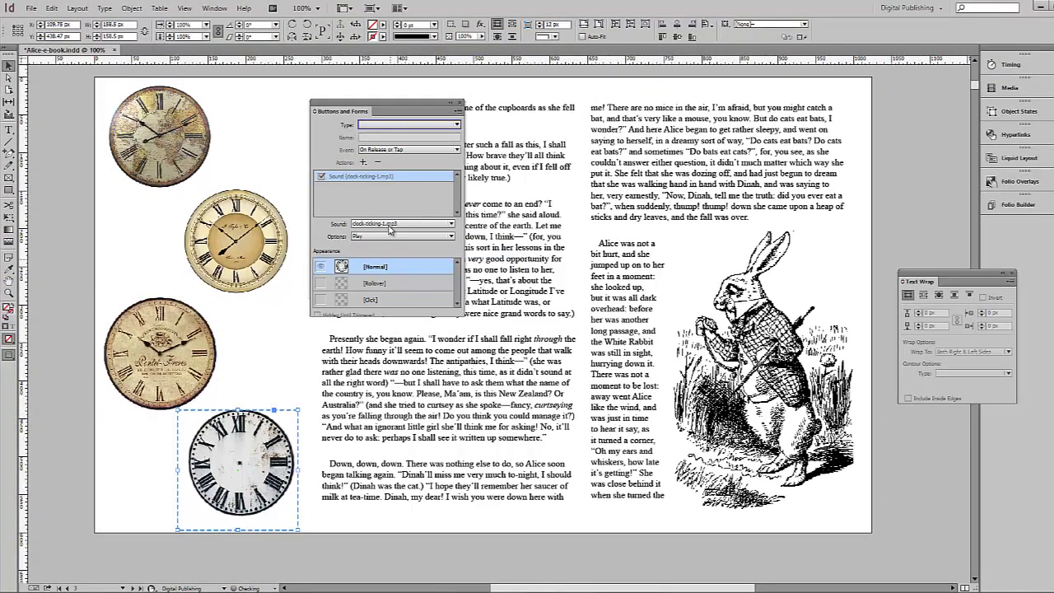
left_click(390, 228)
left_click(347, 283)
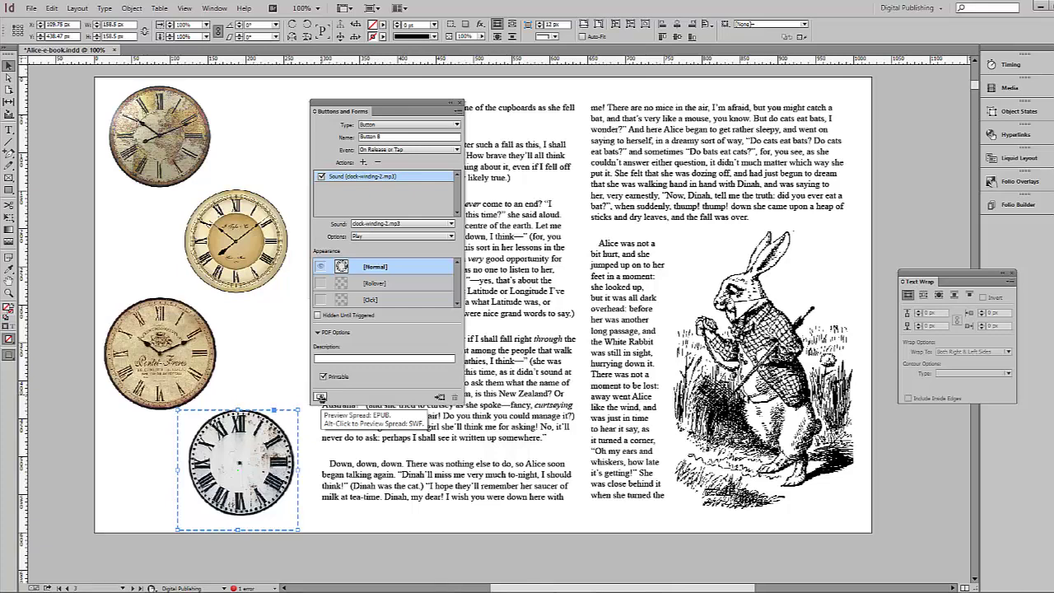
left_click(320, 396)
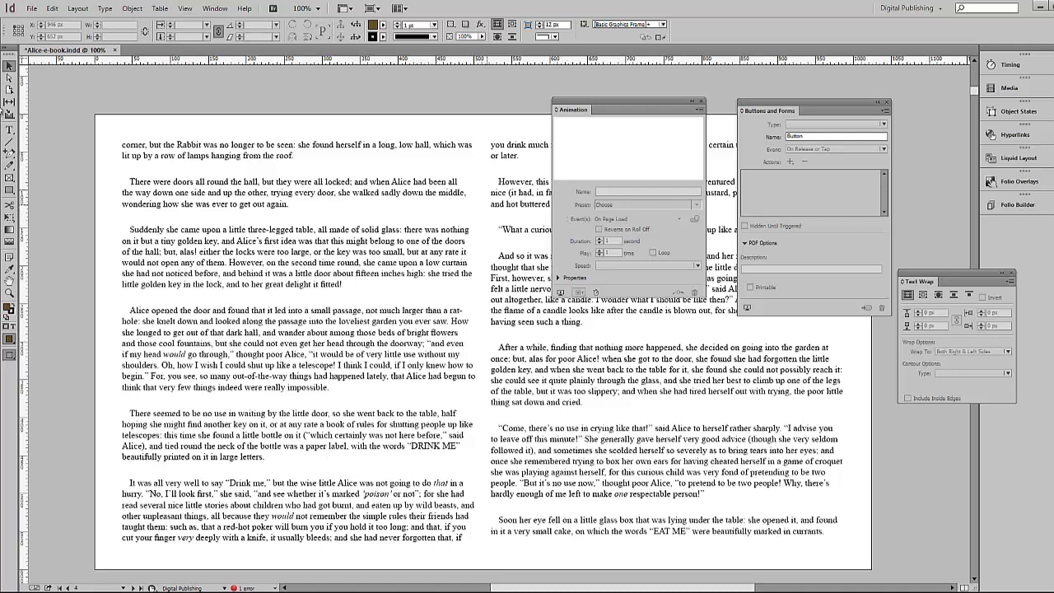
Step: Place the Canadian_maple_leaf_2 image, about 249 by 235 px, over the start of the first text column on page 4
left_click(31, 9)
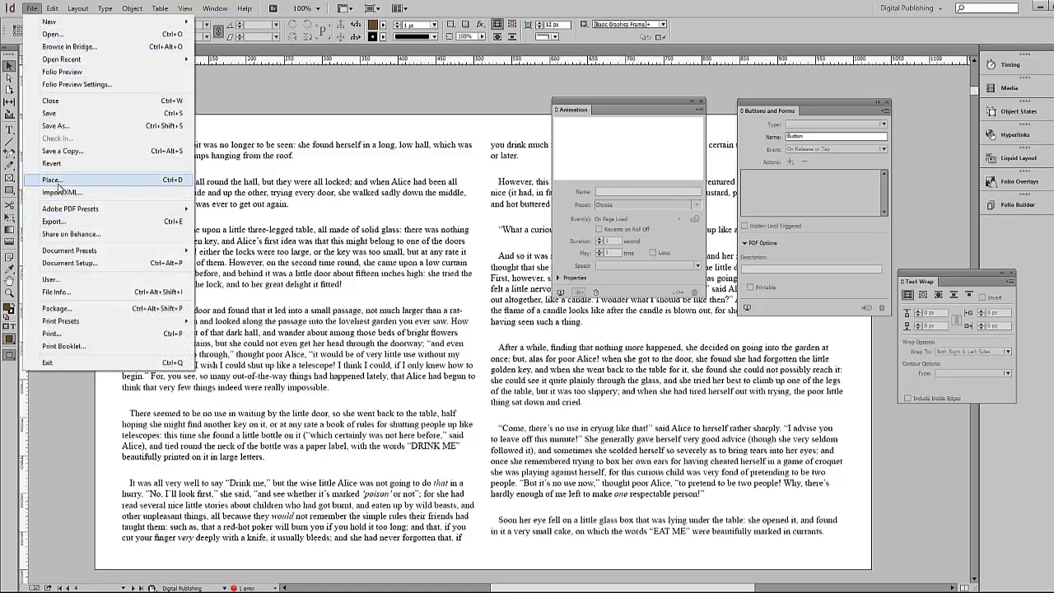
left_click(58, 187)
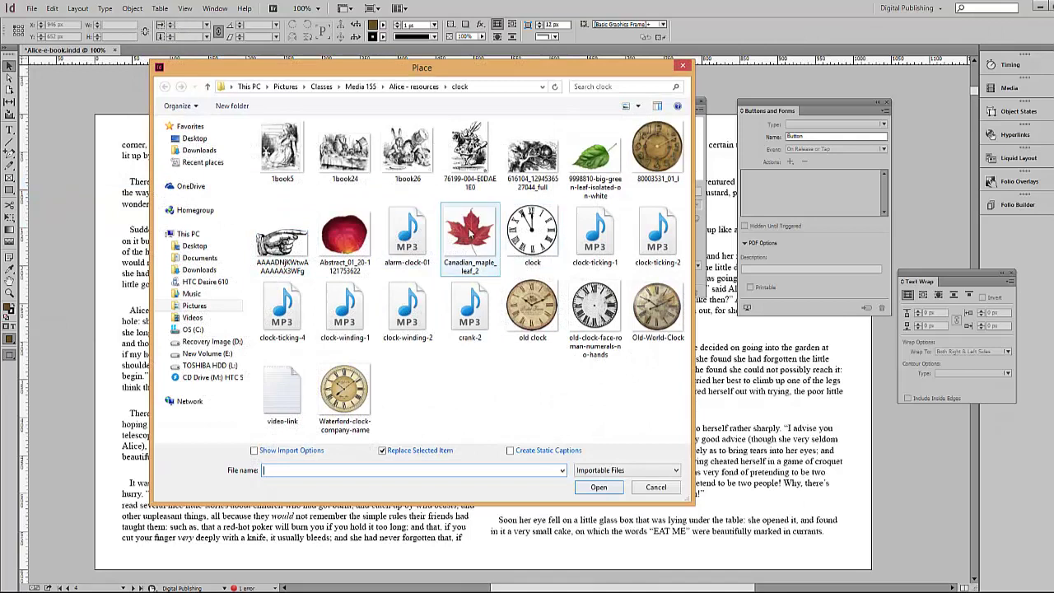
left_click(471, 235)
left_click(598, 487)
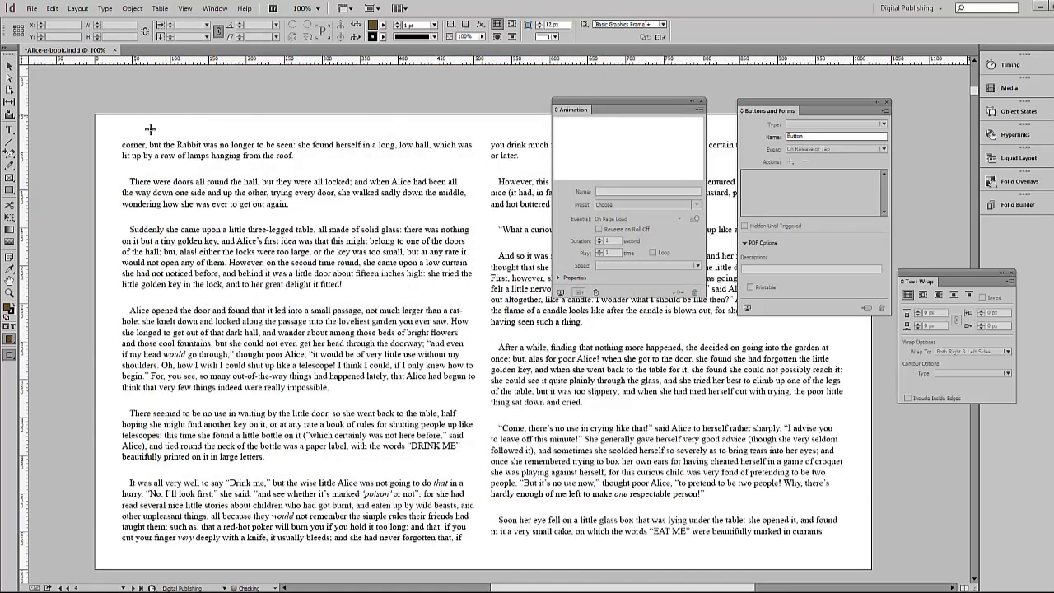
left_click_drag(127, 119, 313, 295)
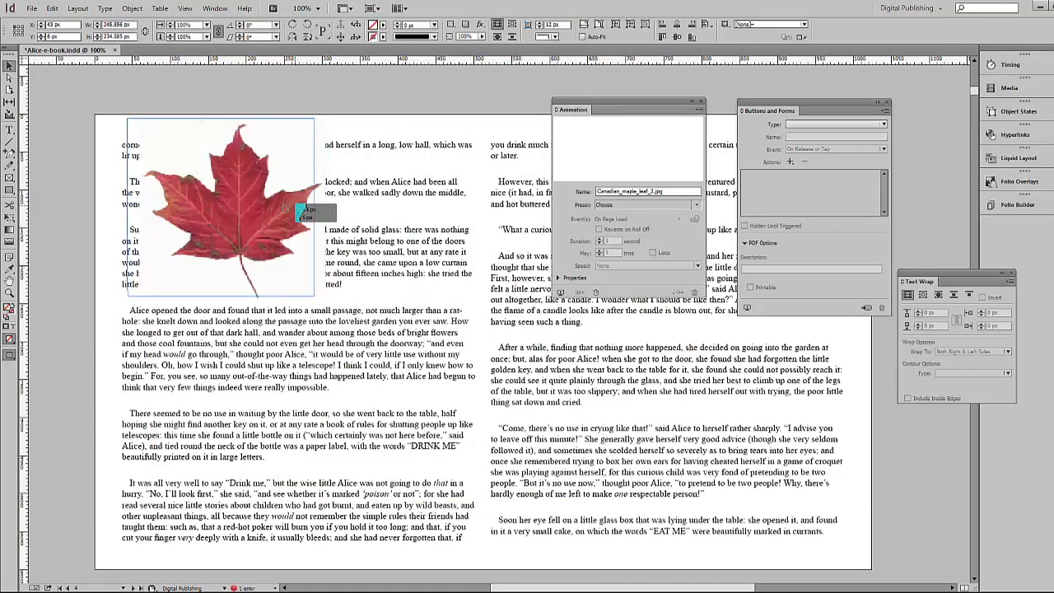
left_click_drag(301, 210, 313, 295)
Step: Apply the Dance animation preset to the maple leaf, preview the spread as EPUB and close the preview
left_click(697, 205)
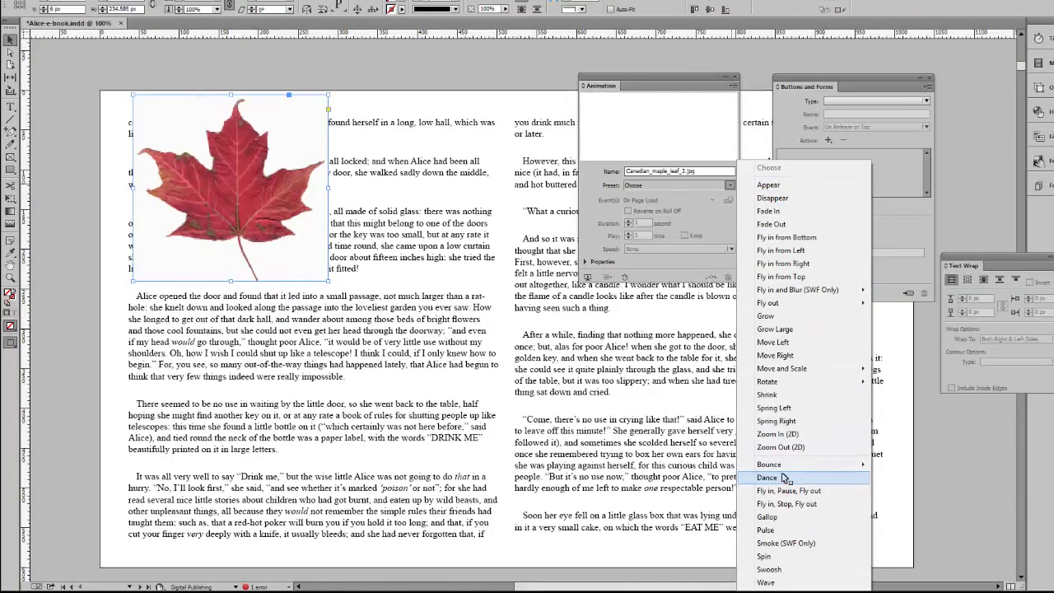
left_click(783, 476)
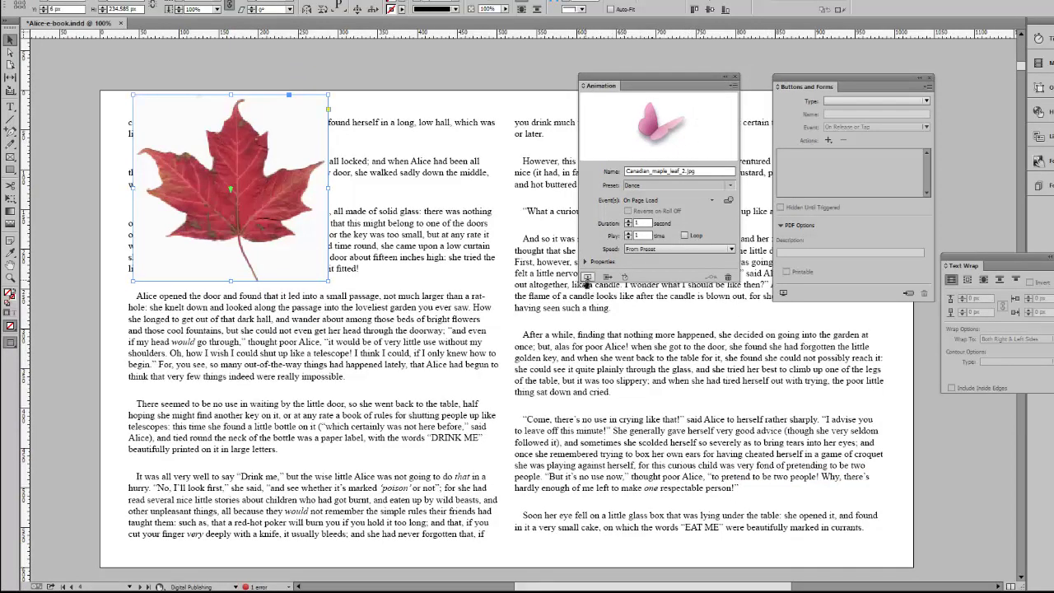
left_click(587, 277)
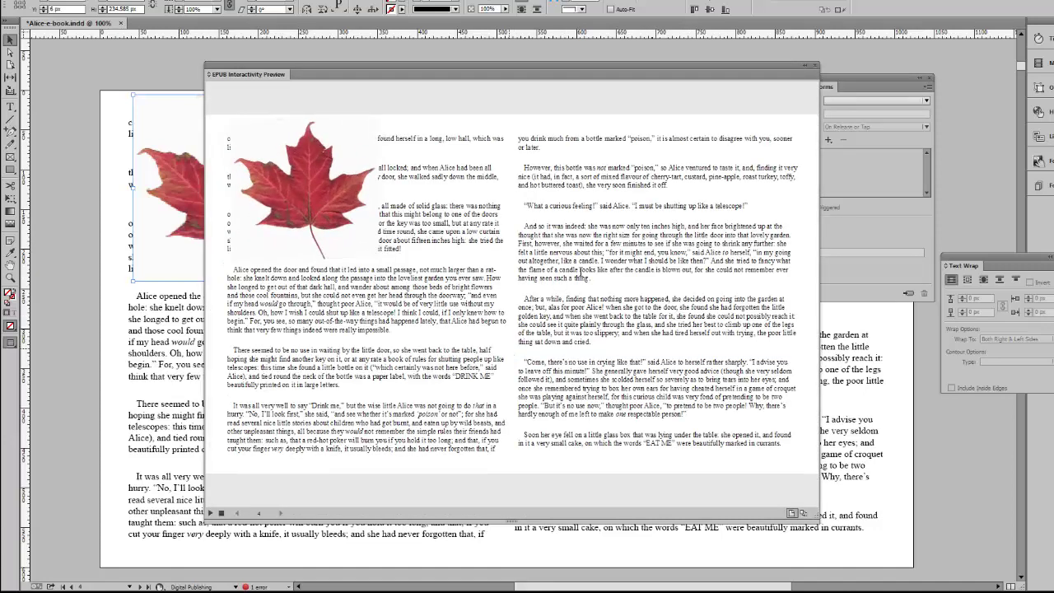
left_click(815, 66)
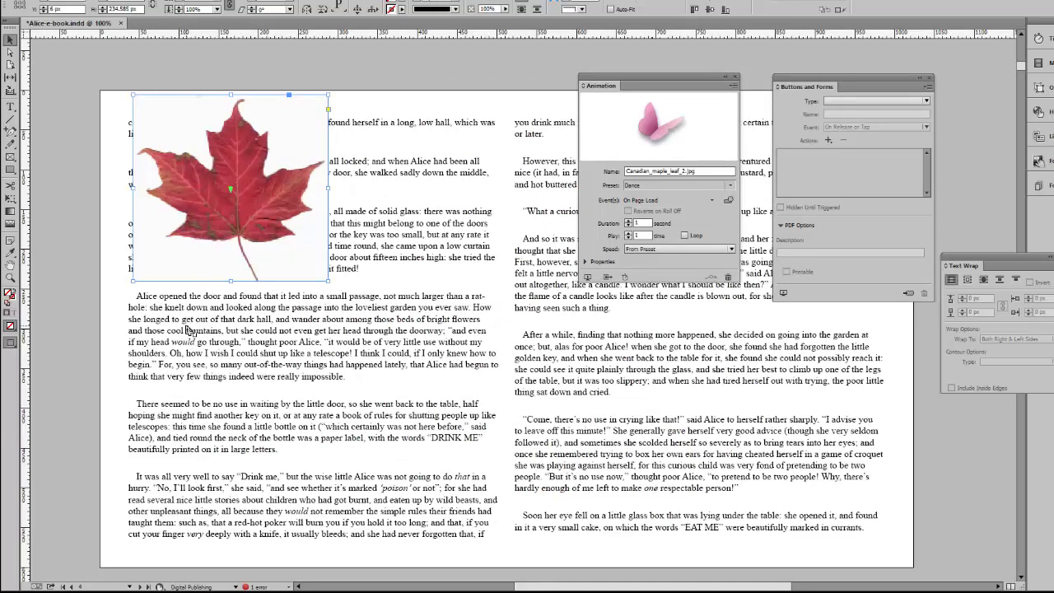
Step: Move the maple leaf into the page's upper-left corner and draw a freehand wavy path, about 1094 by 414 px, across the text with the Pencil tool
left_click_drag(298, 257, 275, 251)
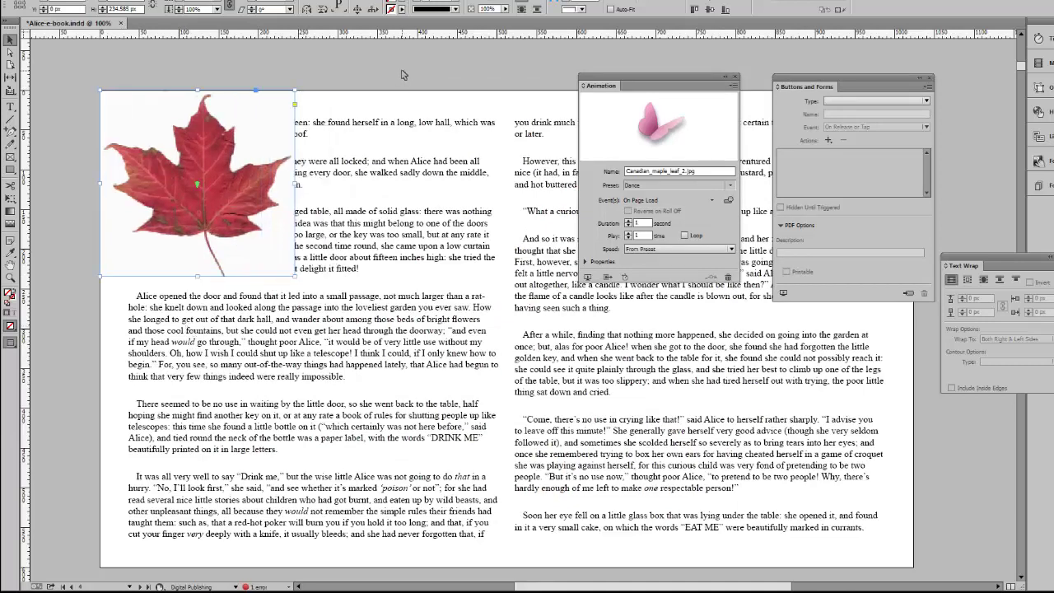
left_click(401, 75)
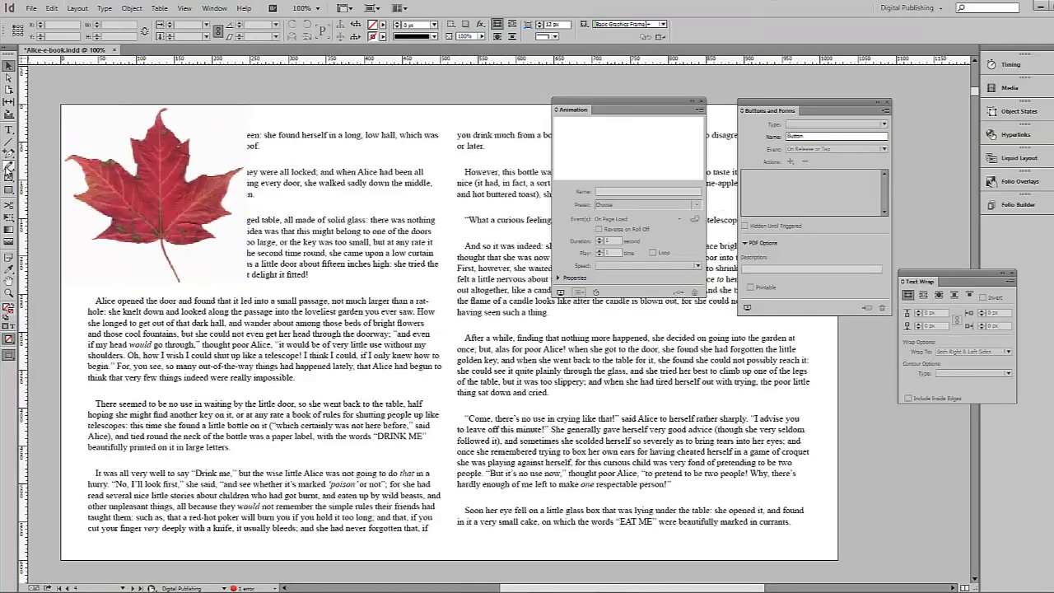
left_click(8, 166)
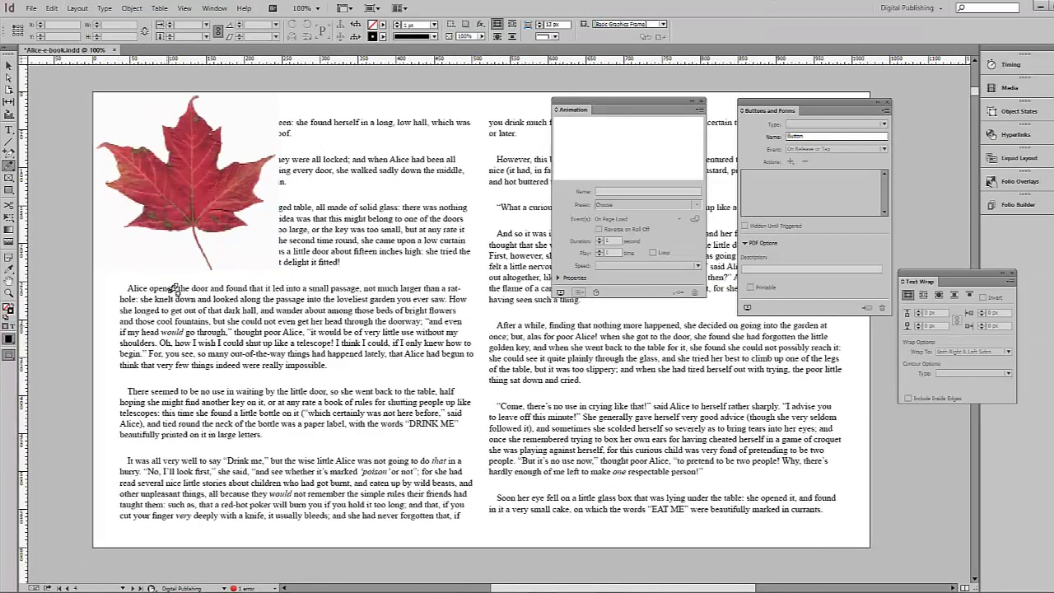
mouse_move(102, 301)
left_mouse_down()
mouse_move(163, 278)
mouse_move(145, 391)
mouse_move(211, 332)
mouse_move(265, 345)
left_mouse_up()
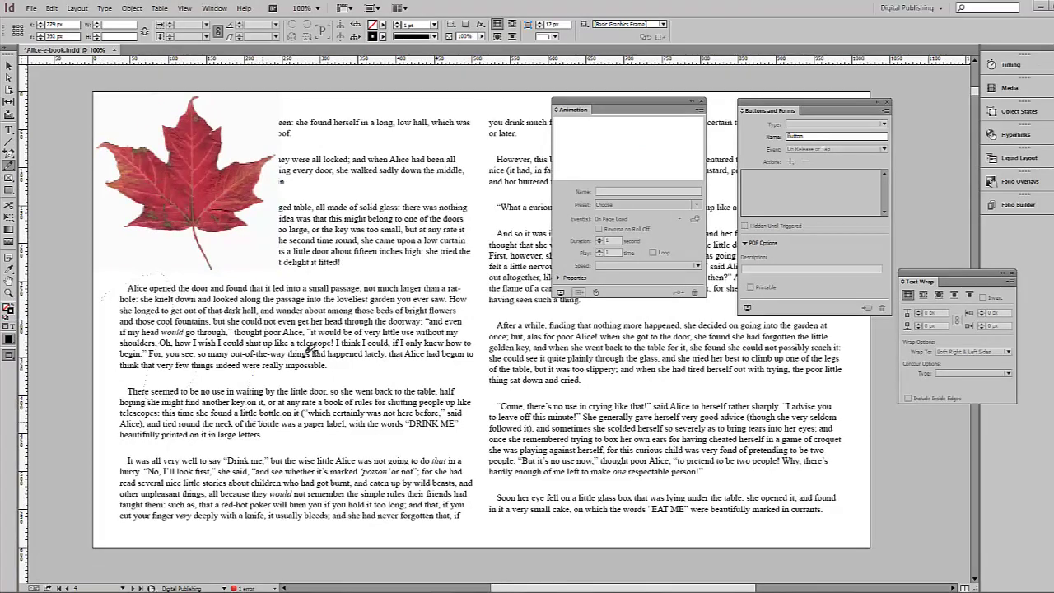
mouse_move(712, 383)
left_mouse_down()
mouse_move(647, 548)
mouse_move(728, 477)
mouse_move(807, 563)
mouse_move(901, 512)
mouse_move(937, 544)
left_mouse_up()
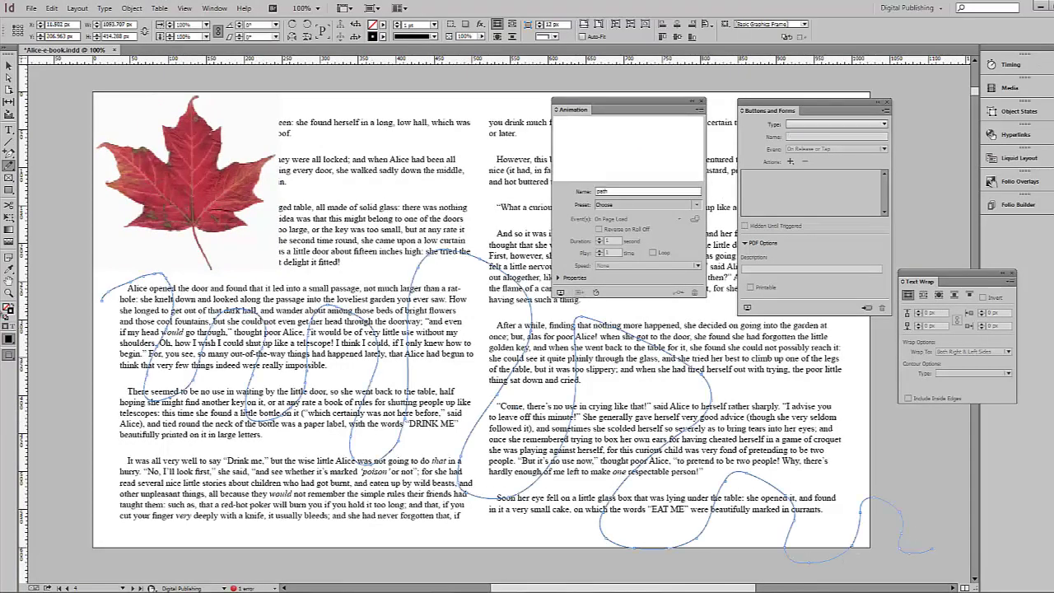
Step: Convert the wavy pencil path into the maple leaf's motion path
left_click(7, 66)
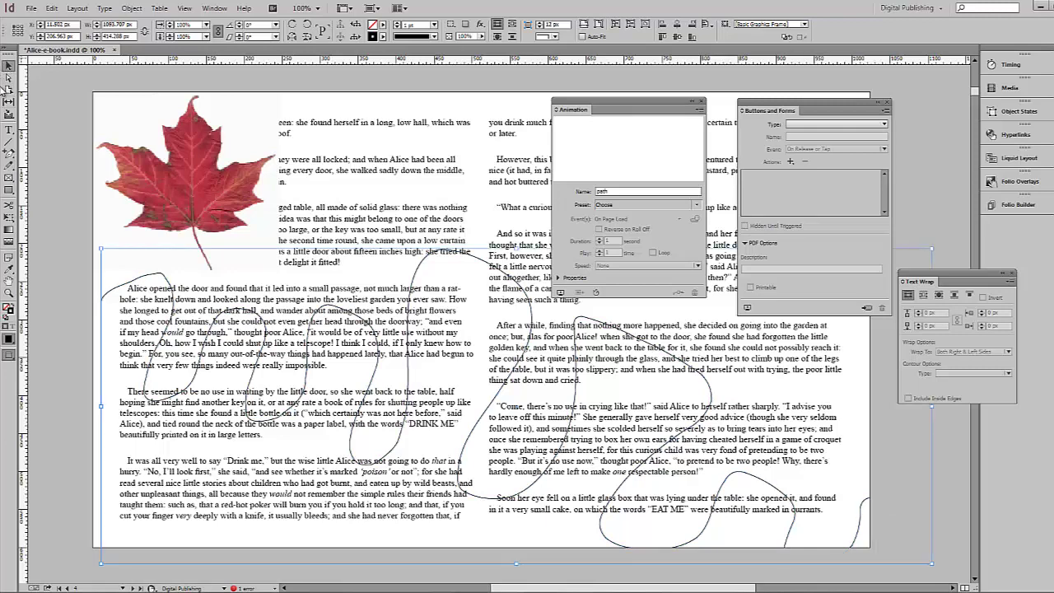
left_click(195, 143, "shift")
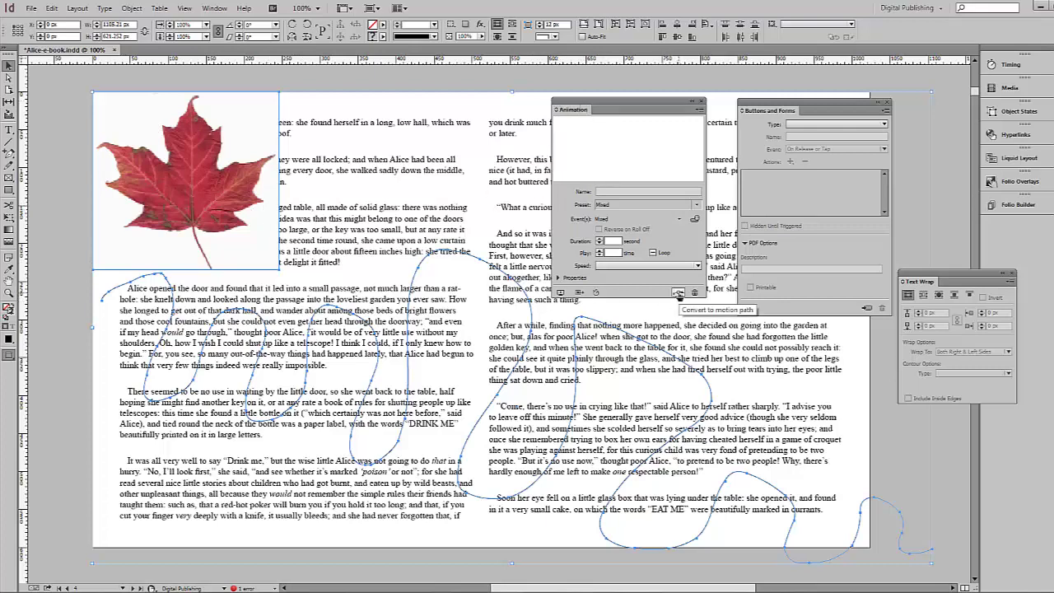
left_click(677, 294)
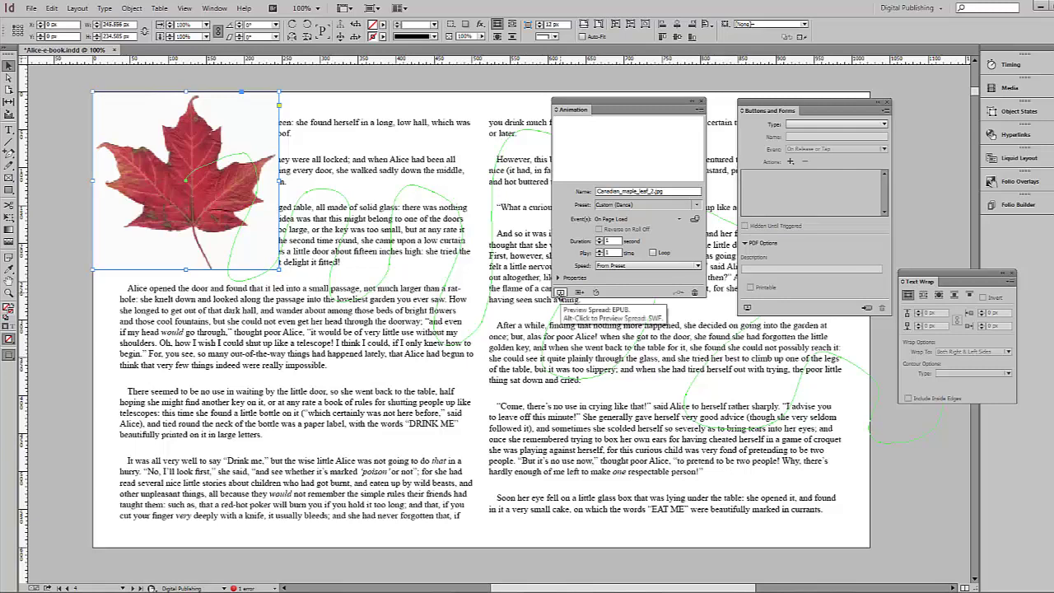
Step: Preview the leaf's motion as EPUB, lengthen its animation duration to 3.8 seconds and preview it again
left_click(560, 292)
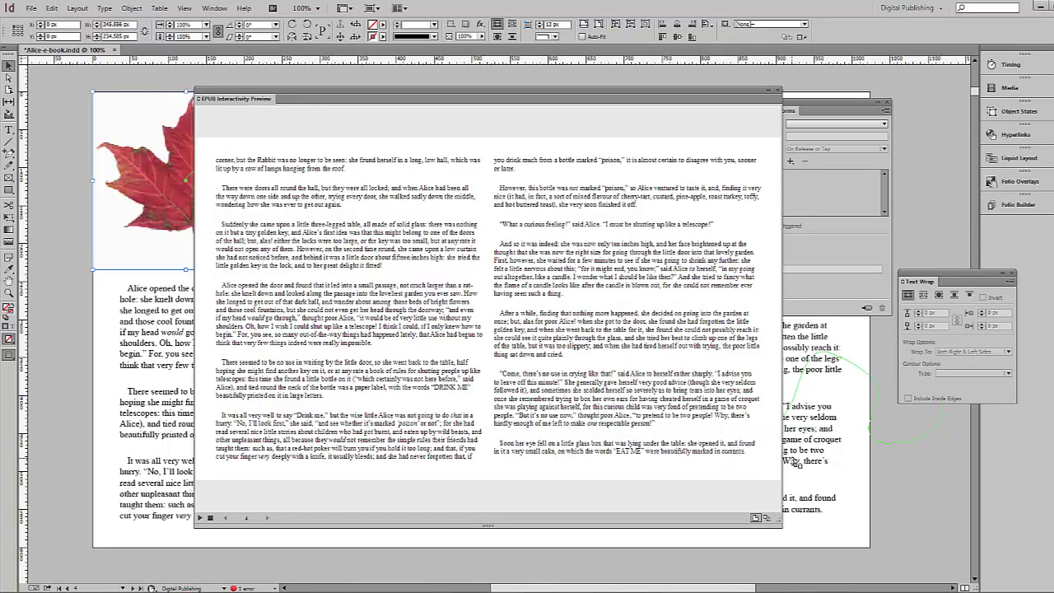
left_click(777, 92)
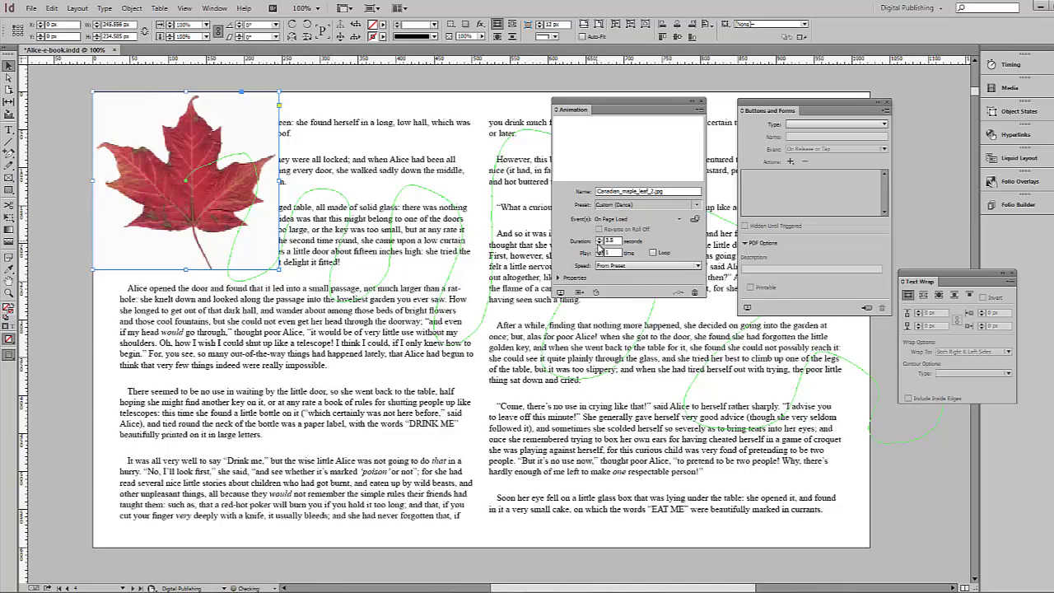
left_click(559, 292)
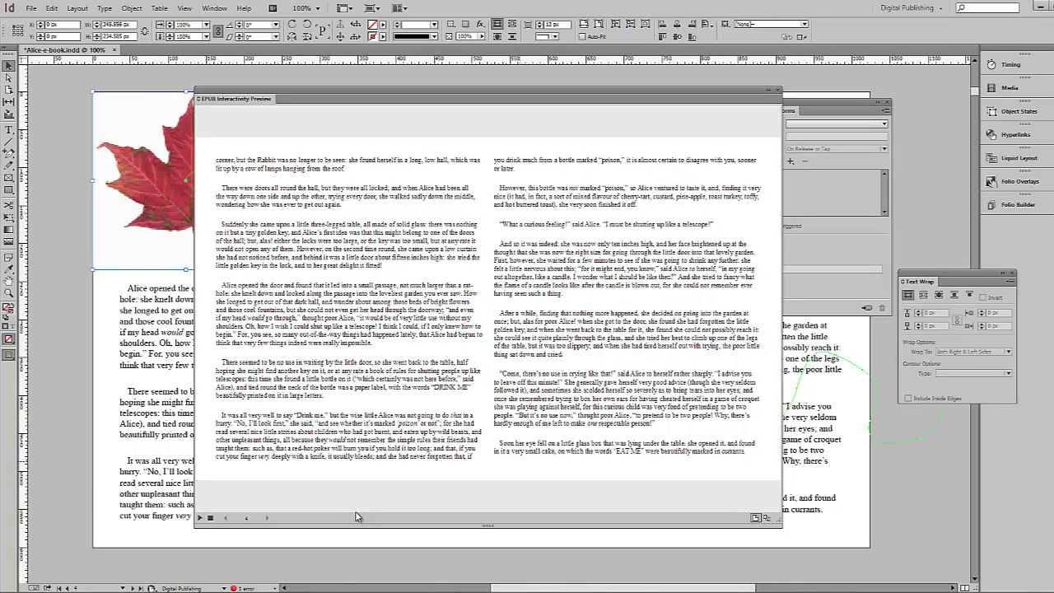
key("ctrl+shift+Return")
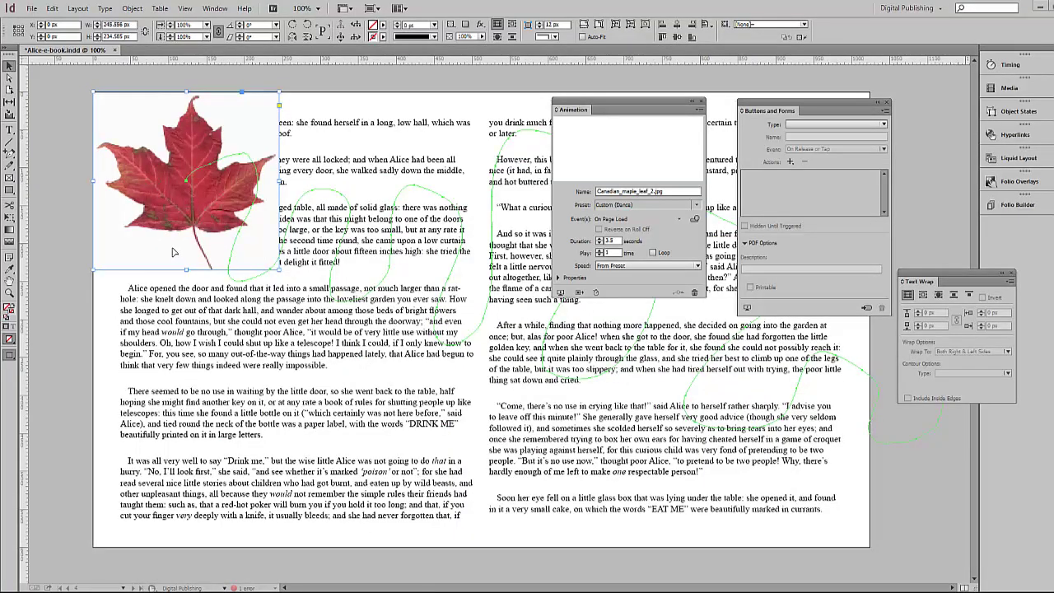
Step: Send the maple leaf to the back behind the text, preview the spread as EPUB and close the preview
left_click(132, 9)
mouse_move(188, 53)
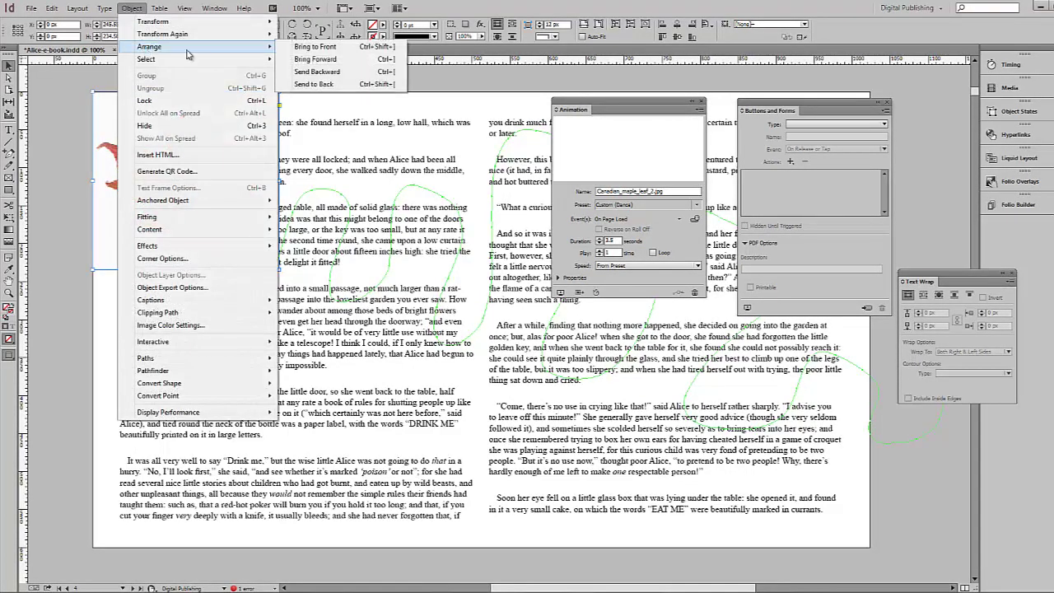
left_click(316, 84)
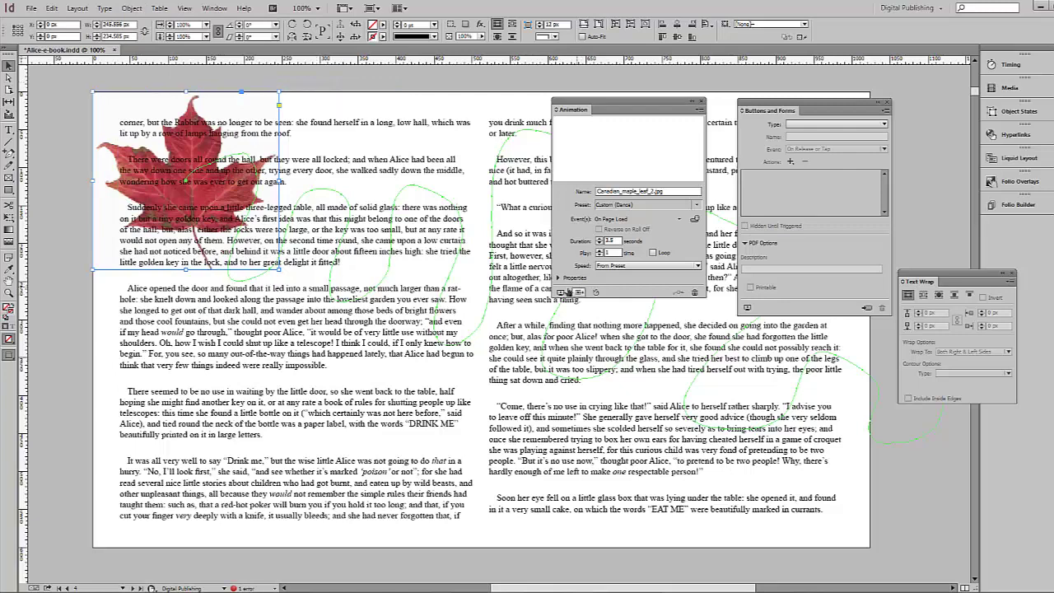
left_click(559, 292)
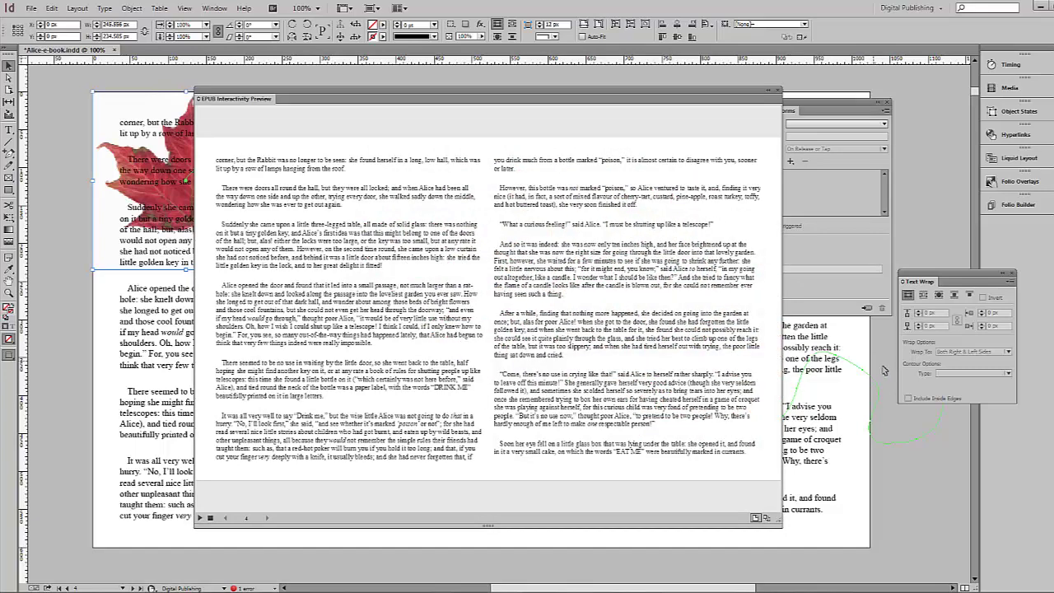
left_click(778, 91)
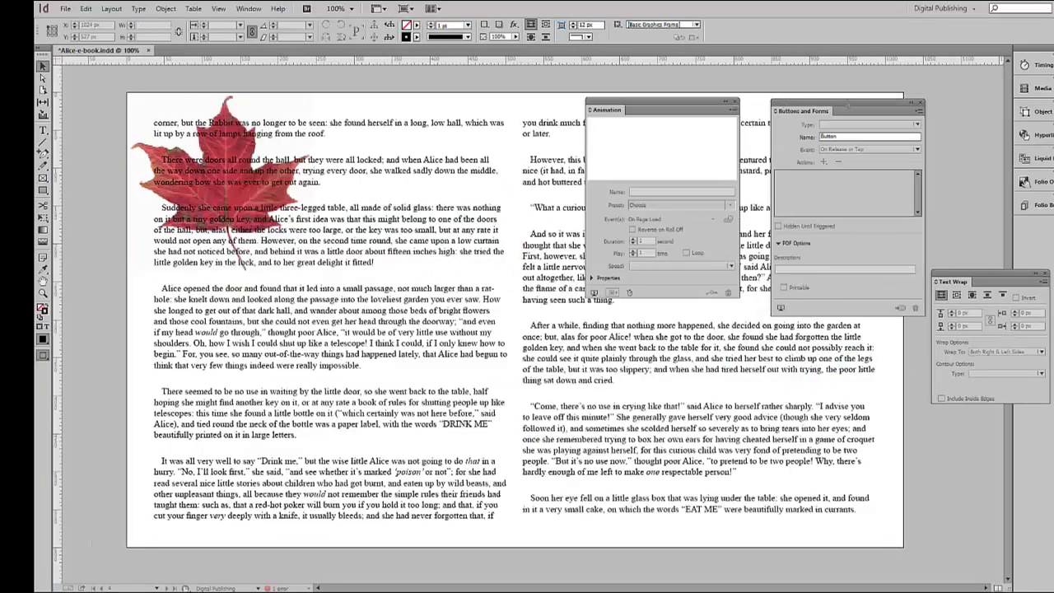
Step: Place the 76199-004-E0DAE1E0 rabbit image, about 284 by 356 px, in the lower right of the second text column on page 4
left_click_drag(848, 104, 1048, 87)
left_click_drag(698, 100, 864, 81)
left_click(65, 8)
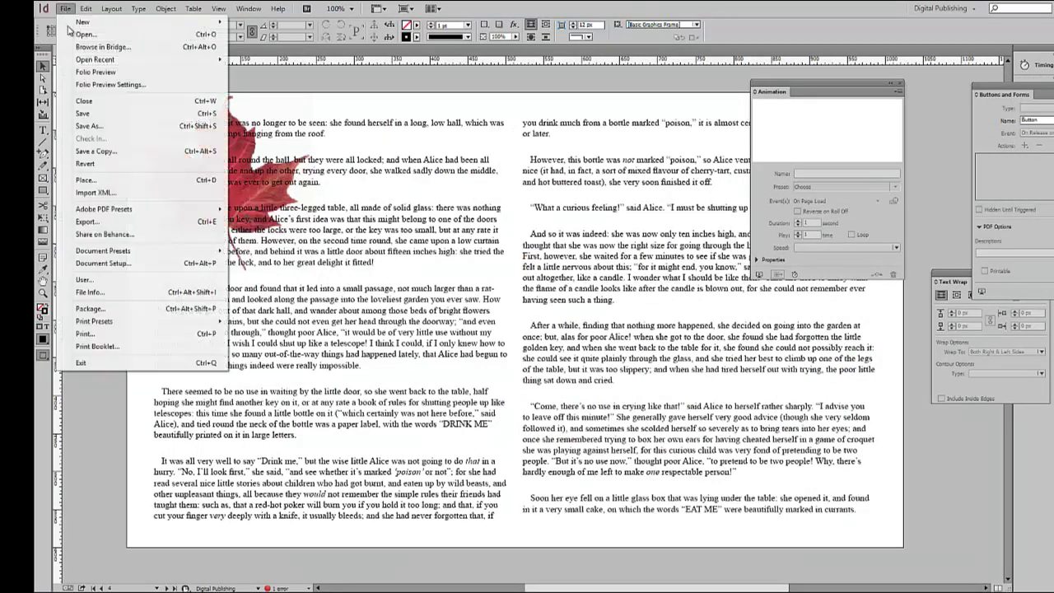
left_click(86, 179)
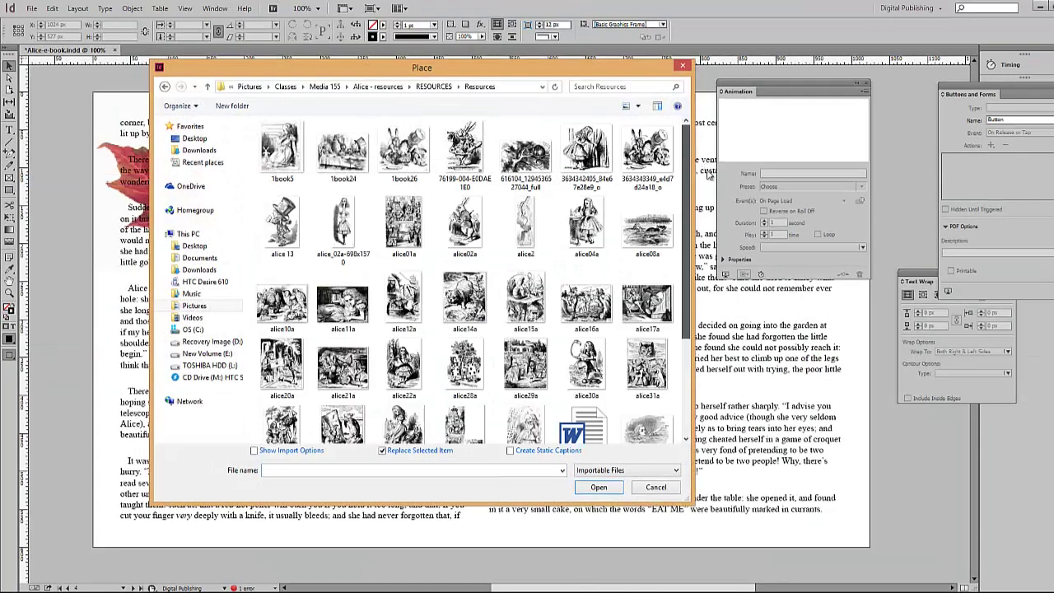
left_click(464, 152)
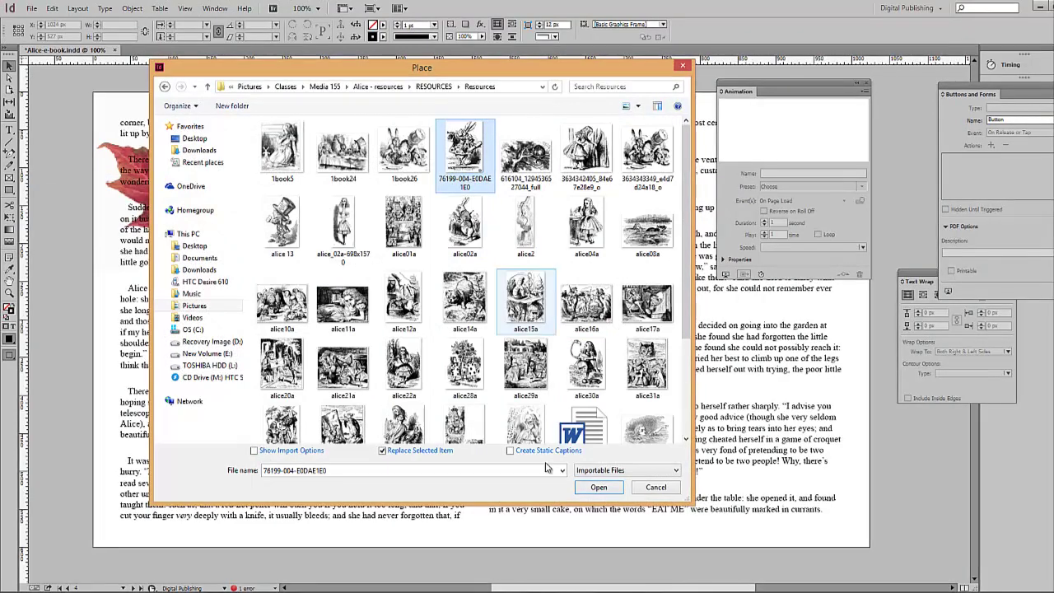
left_click(598, 487)
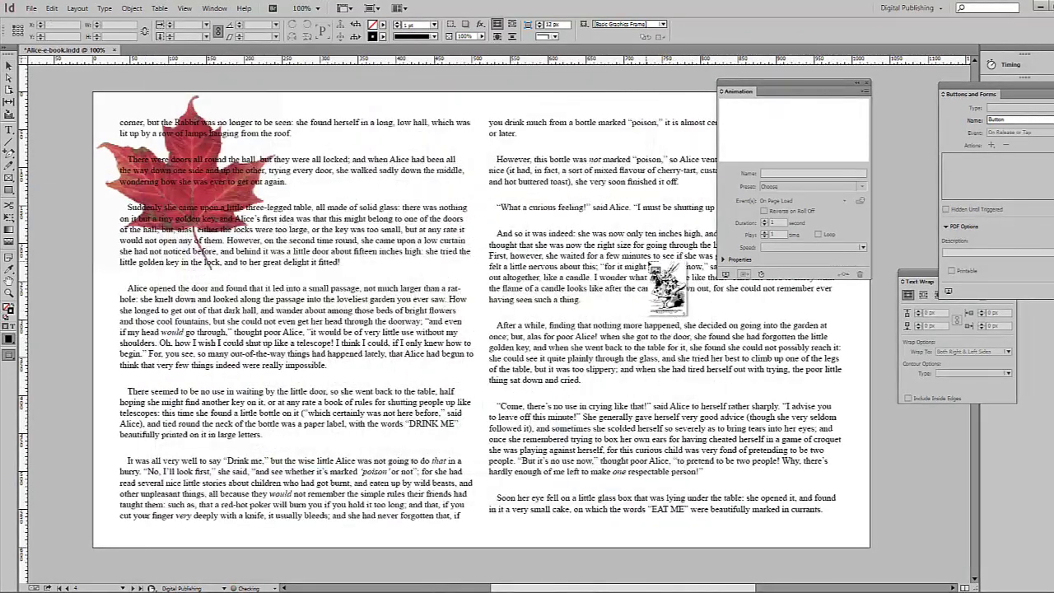
left_click_drag(648, 280, 850, 531)
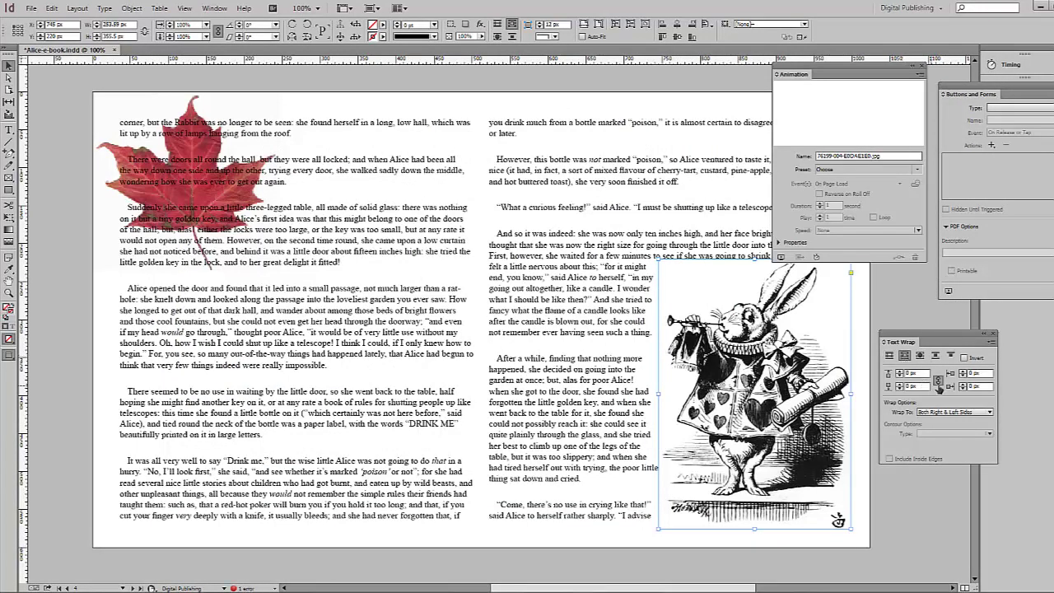
Step: Wrap the text around the rabbit's bounding box with the offsets unlinked and a top offset of 32 px
left_click(937, 380)
left_click(899, 372)
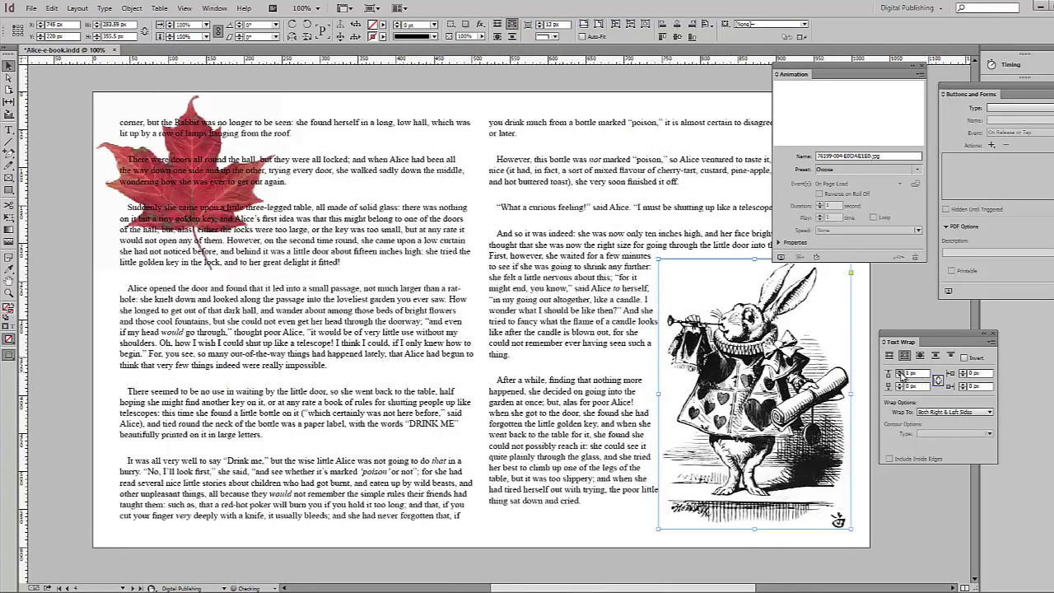
left_click(899, 373)
left_click(900, 373)
left_click(899, 374)
left_click(900, 373)
left_click(899, 374)
left_click(899, 374)
left_click(900, 374)
left_click(900, 374)
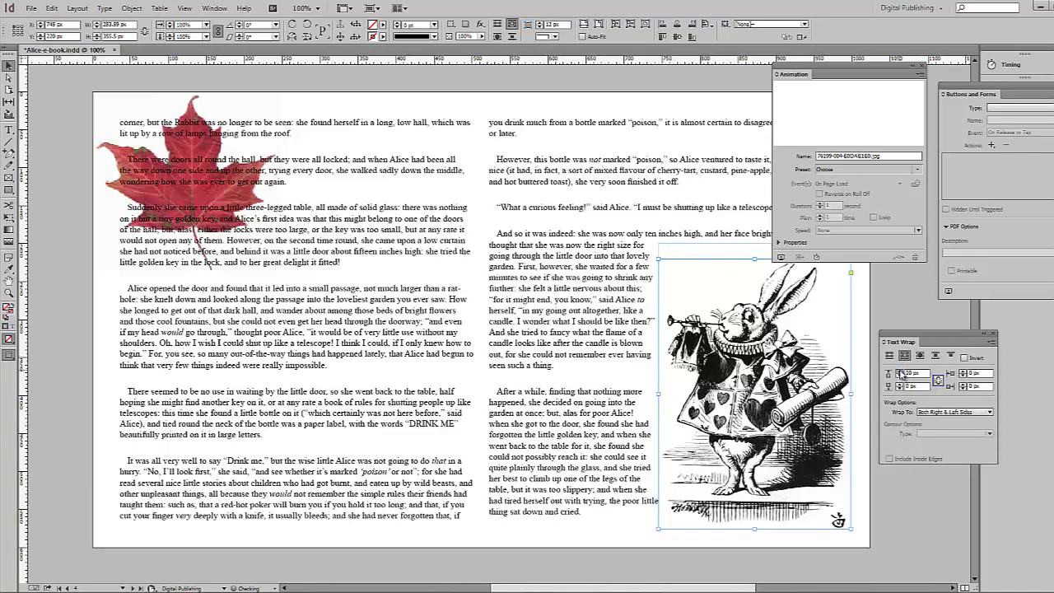
left_click(900, 374)
left_click(899, 373)
left_click(899, 374)
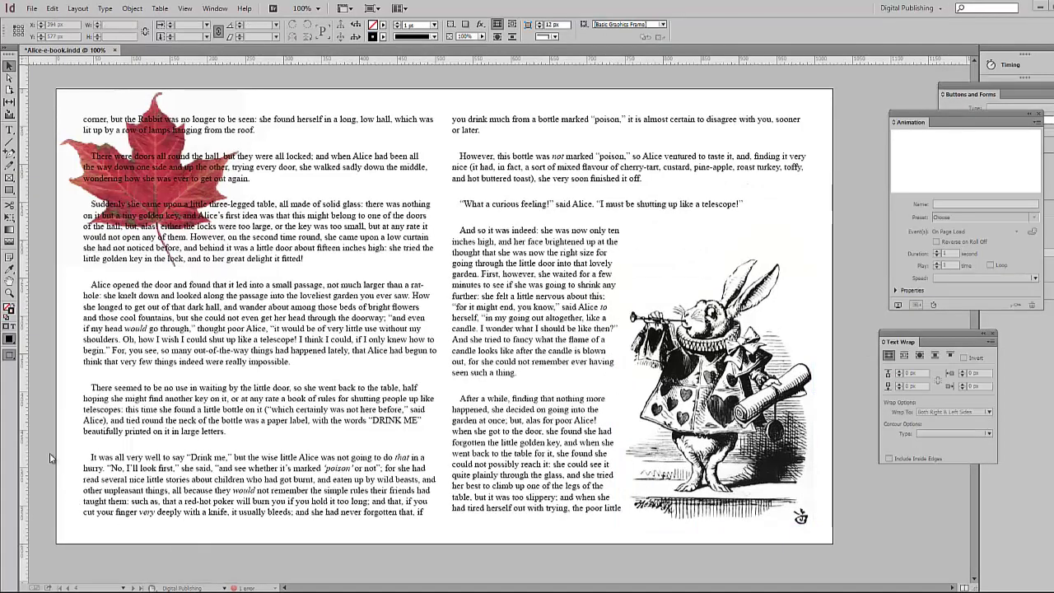
Step: Draw a tight vertical up-and-down scribble above the rabbit's head with the Pencil tool
left_click(9, 165)
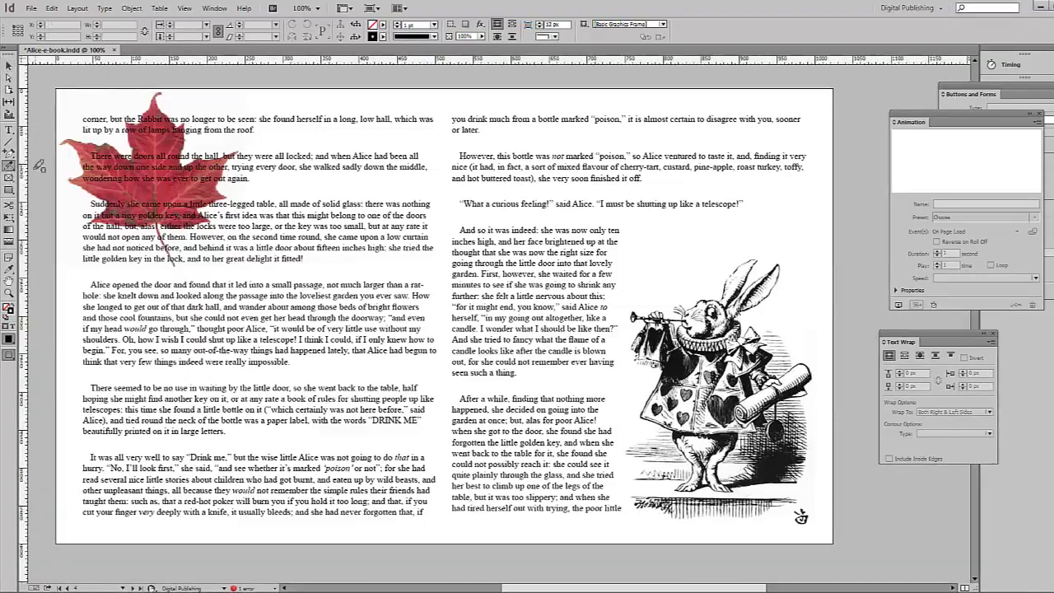
mouse_move(700, 289)
left_mouse_down()
mouse_move(685, 187)
mouse_move(694, 261)
mouse_move(700, 207)
left_mouse_up()
mouse_move(613, 203)
left_mouse_down()
mouse_move(607, 322)
mouse_move(612, 188)
mouse_move(621, 248)
left_mouse_up()
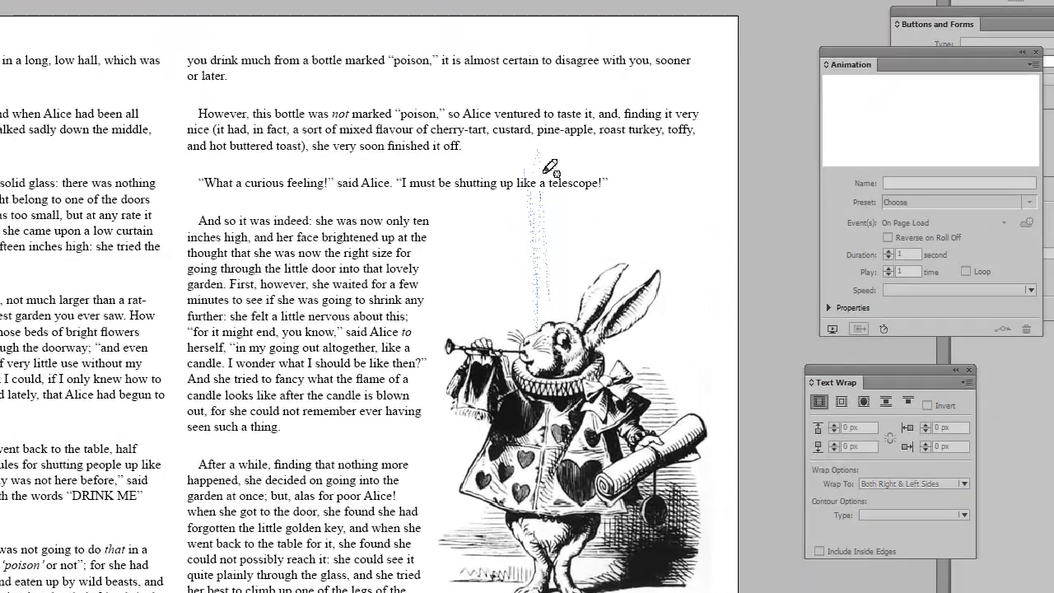
mouse_move(551, 246)
left_mouse_down()
mouse_move(535, 305)
mouse_move(519, 321)
left_mouse_up()
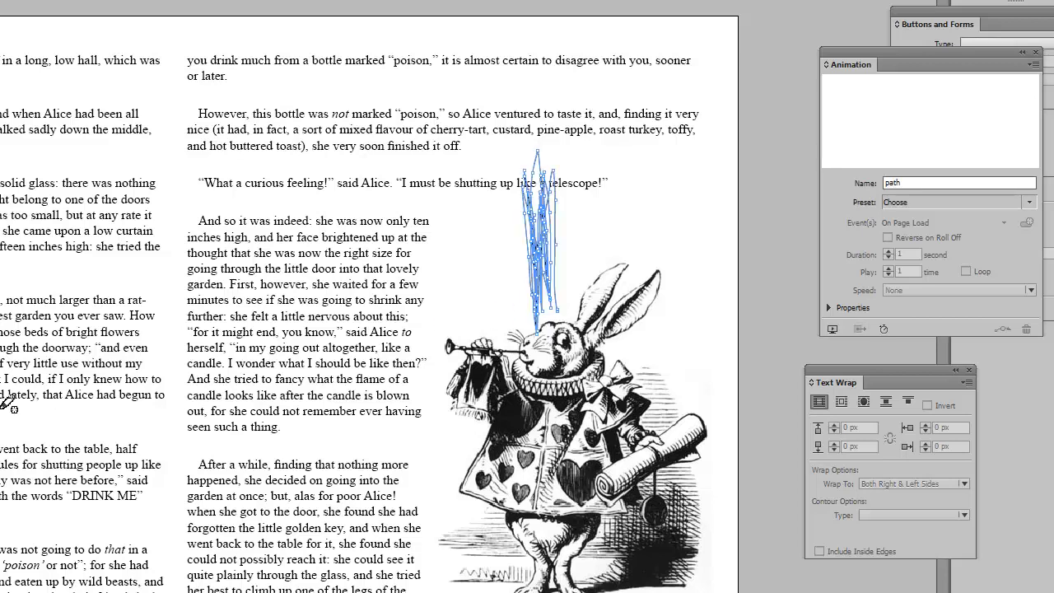
Step: Convert the scribble into the rabbit's motion path, preview the spread as EPUB and close the preview
key("v")
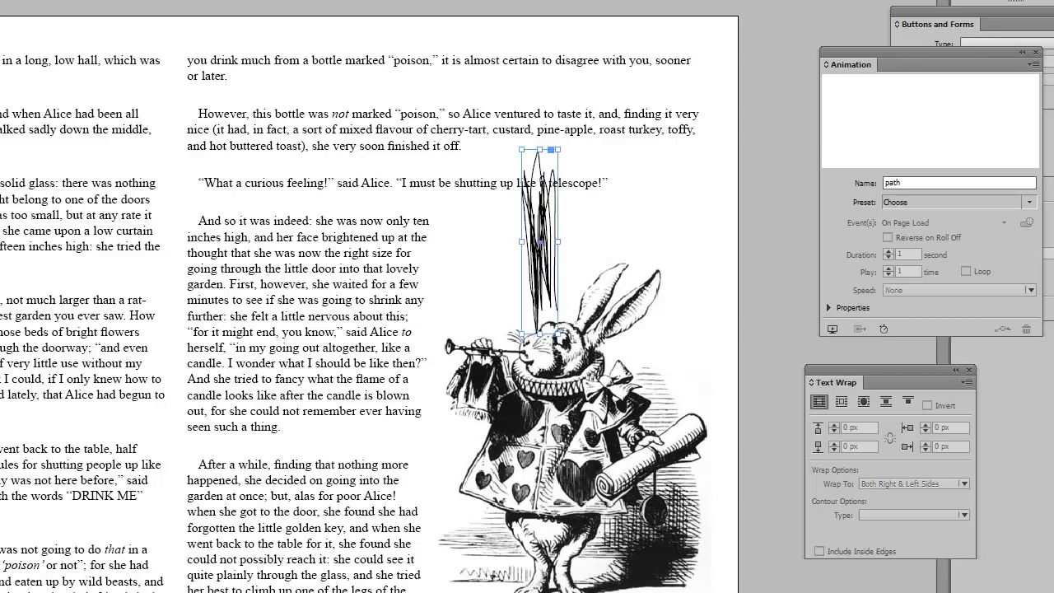
left_click(586, 428, "shift")
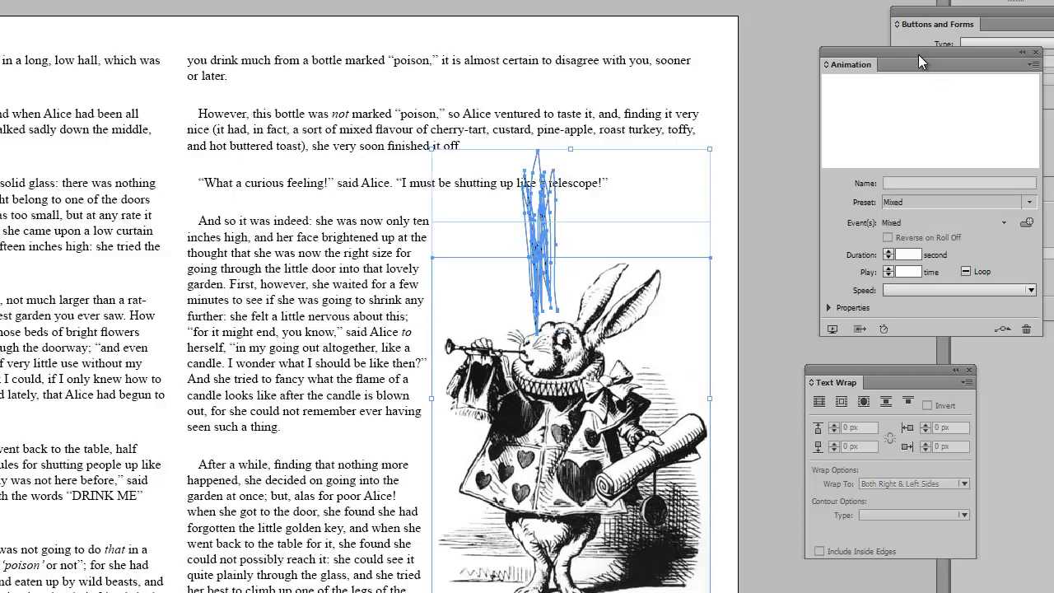
left_click_drag(918, 56, 141, 57)
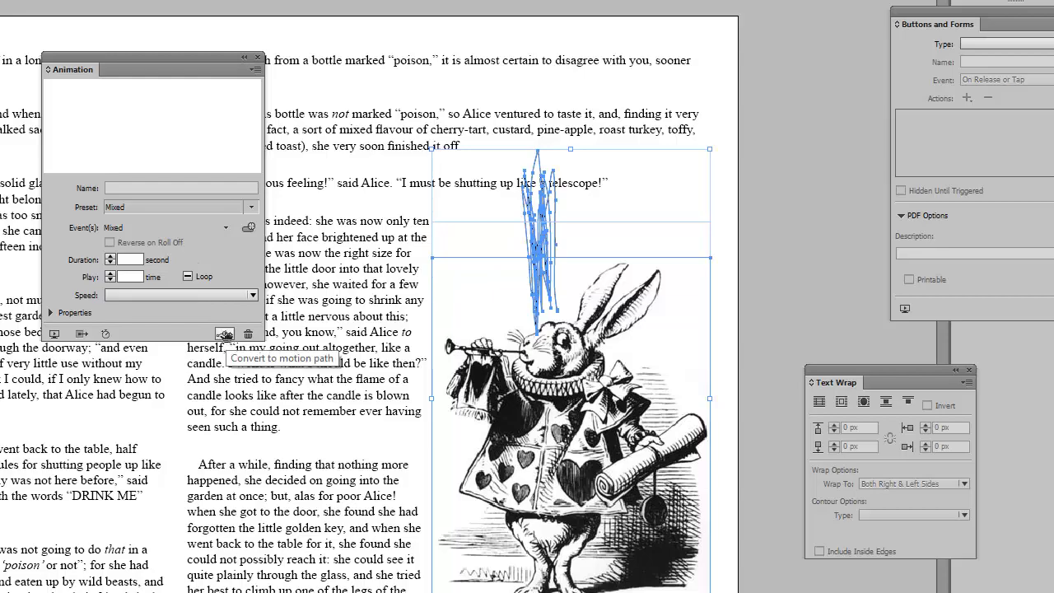
left_click(225, 335)
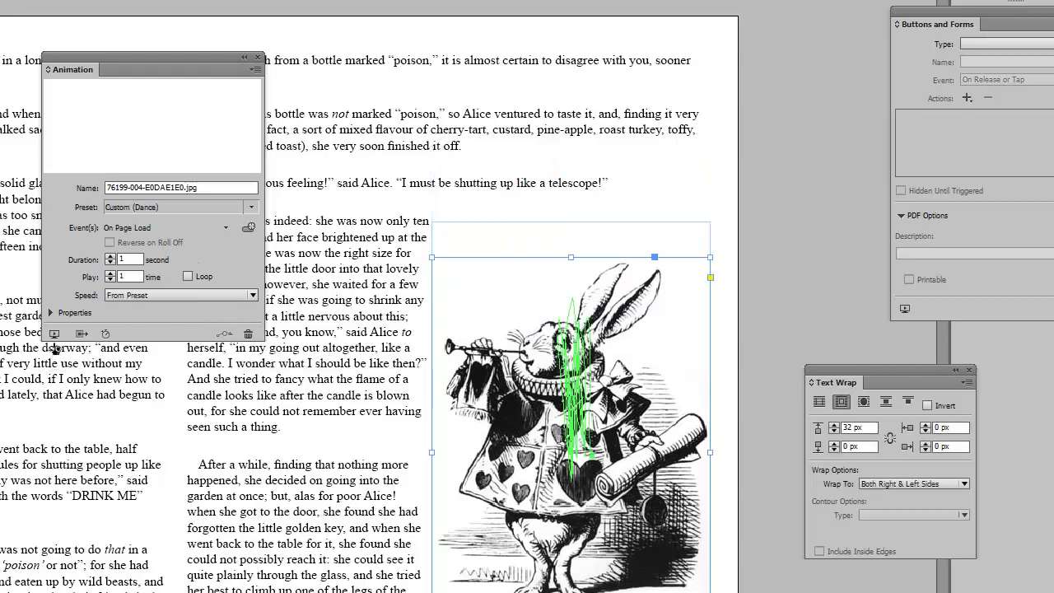
left_click(55, 334)
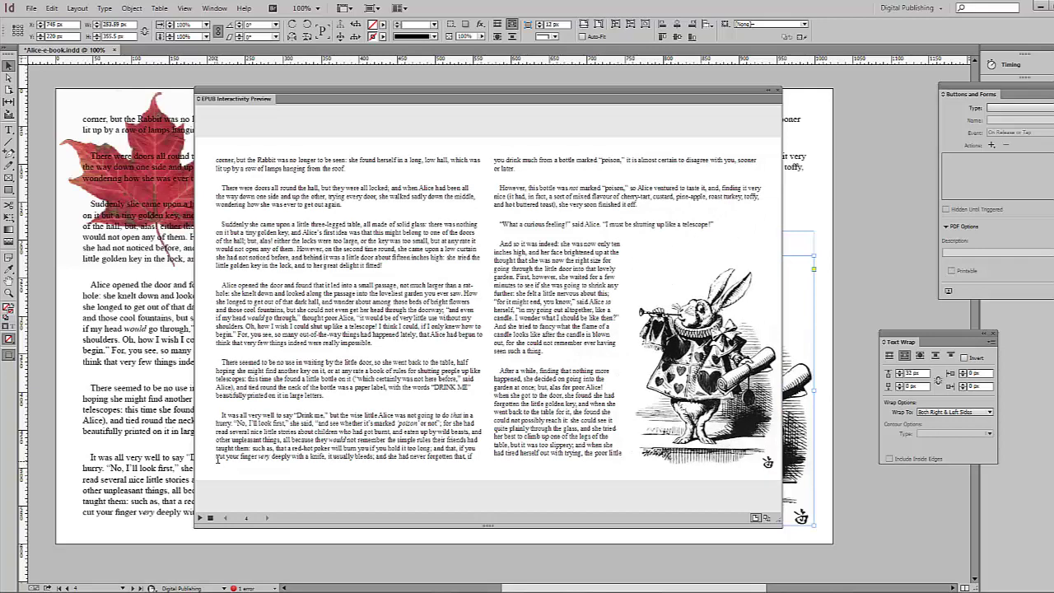
left_click(778, 93)
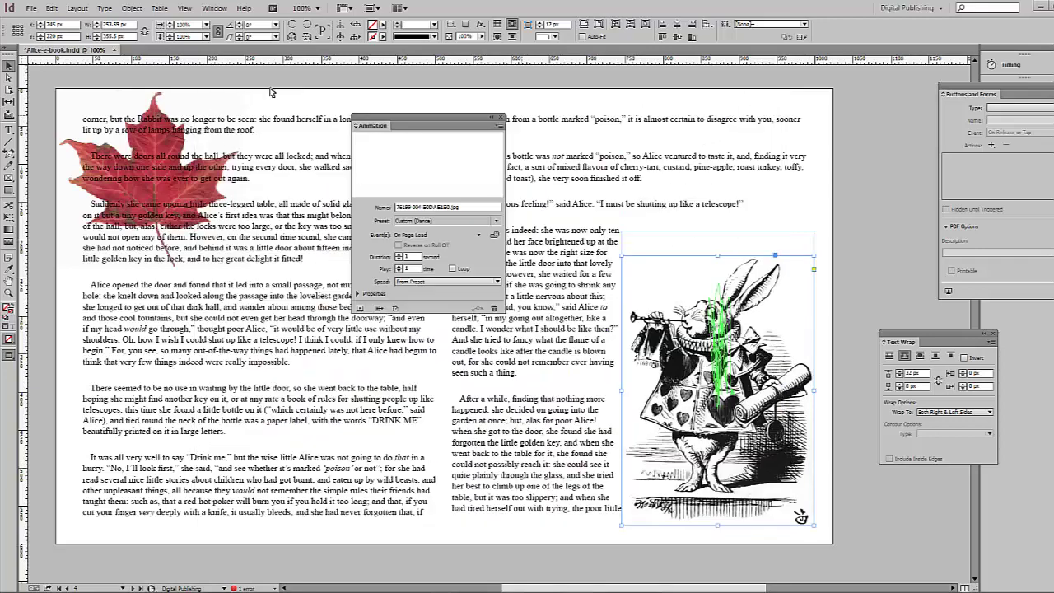
Step: Open the Timing panel over the page and reorder the page-load animations so the rabbit plays before the maple leaf
left_click(214, 9)
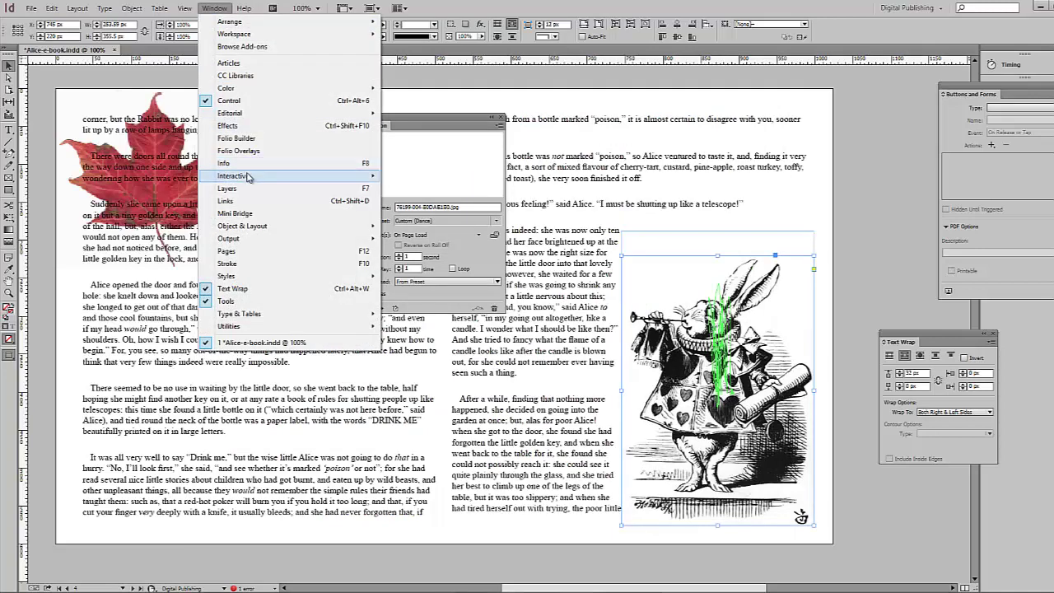
mouse_move(249, 179)
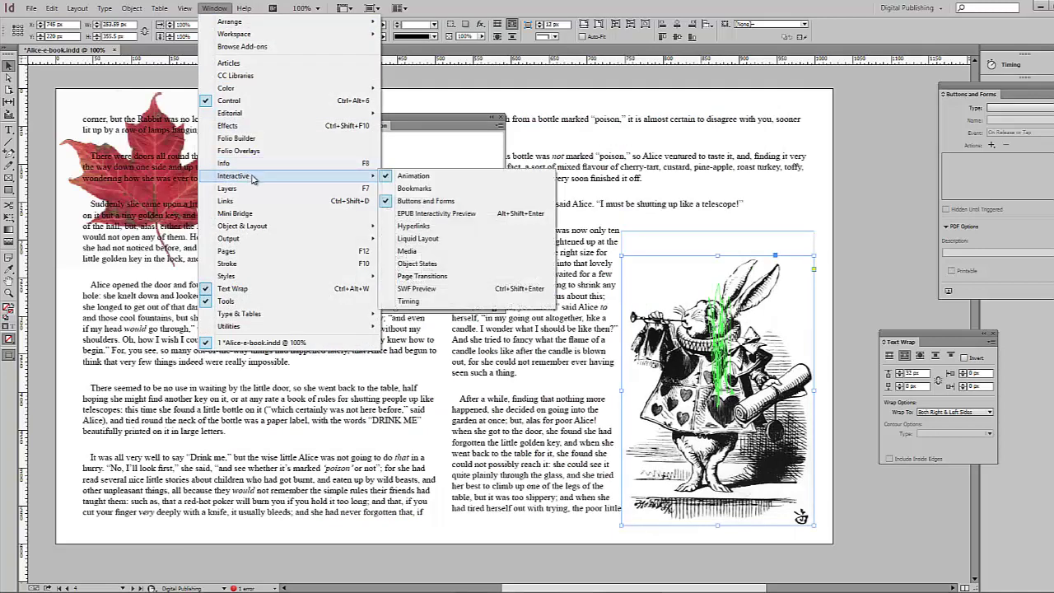
left_click(409, 301)
left_click_drag(874, 57, 393, 338)
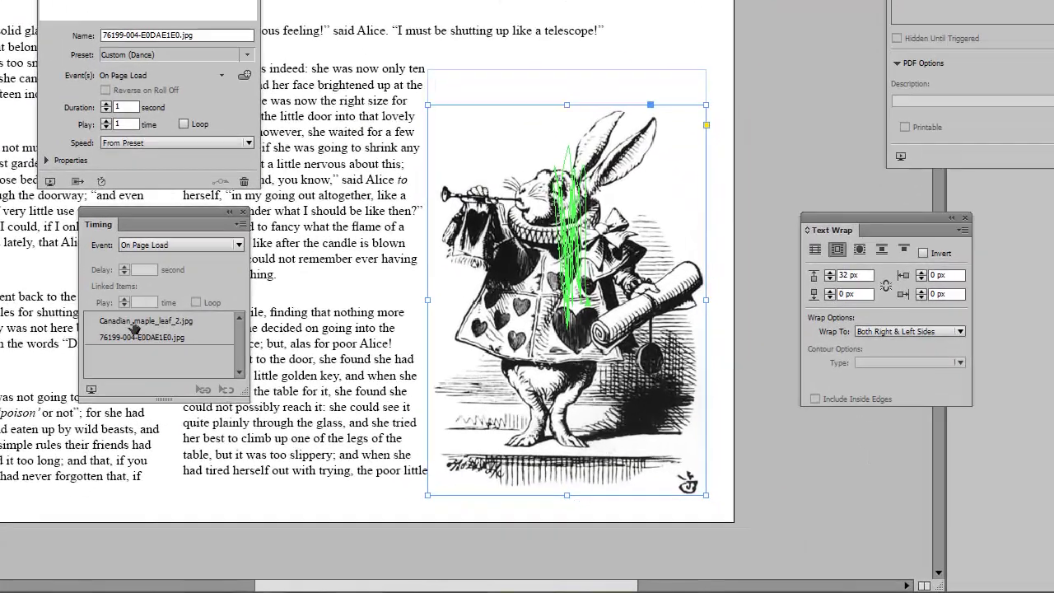
left_click(420, 406)
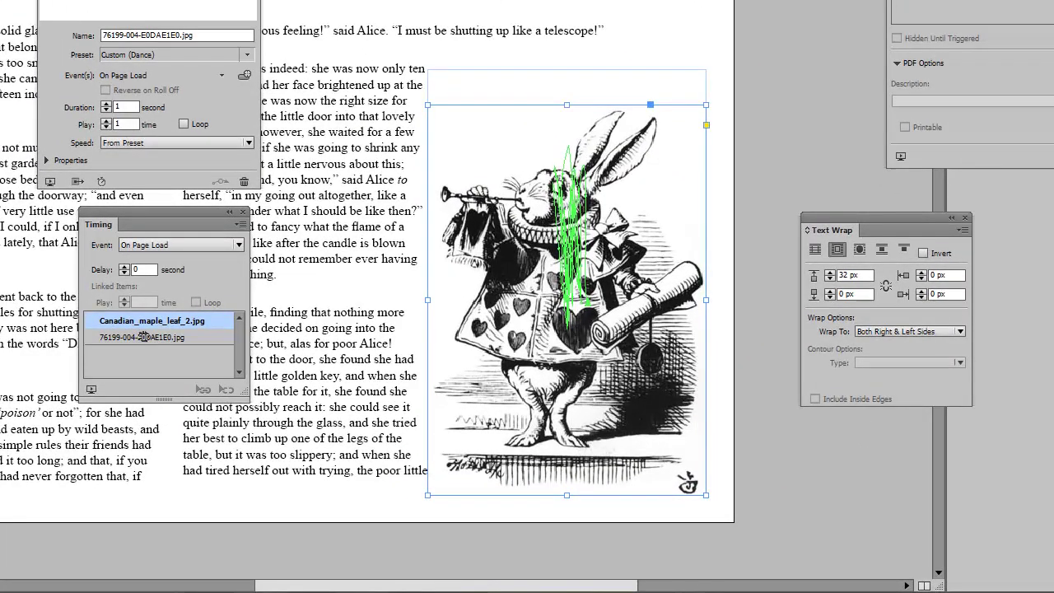
left_click(144, 338)
left_click(146, 333, "ctrl")
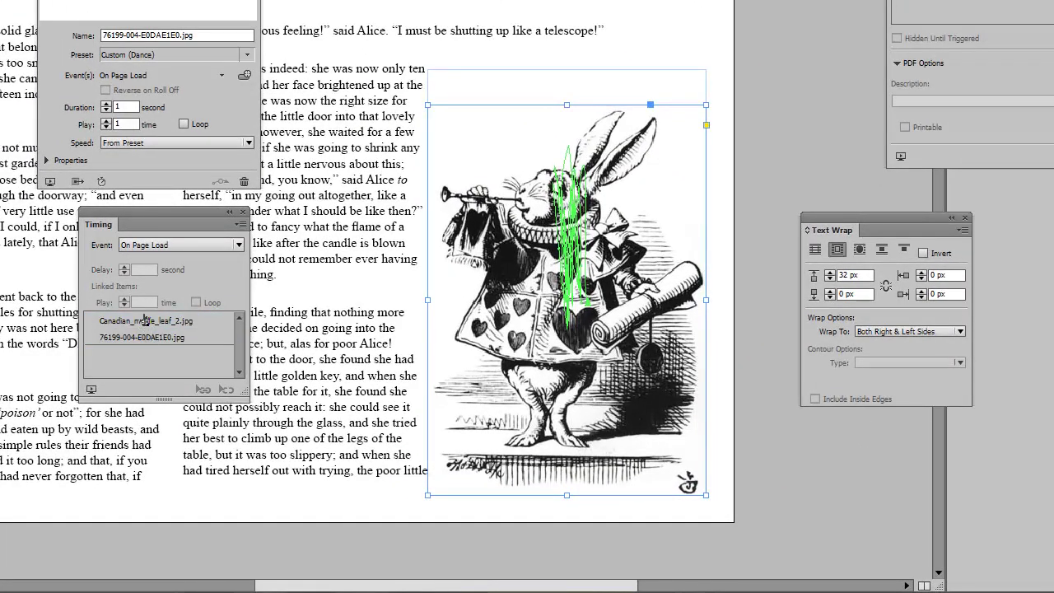
left_click_drag(147, 320, 147, 345)
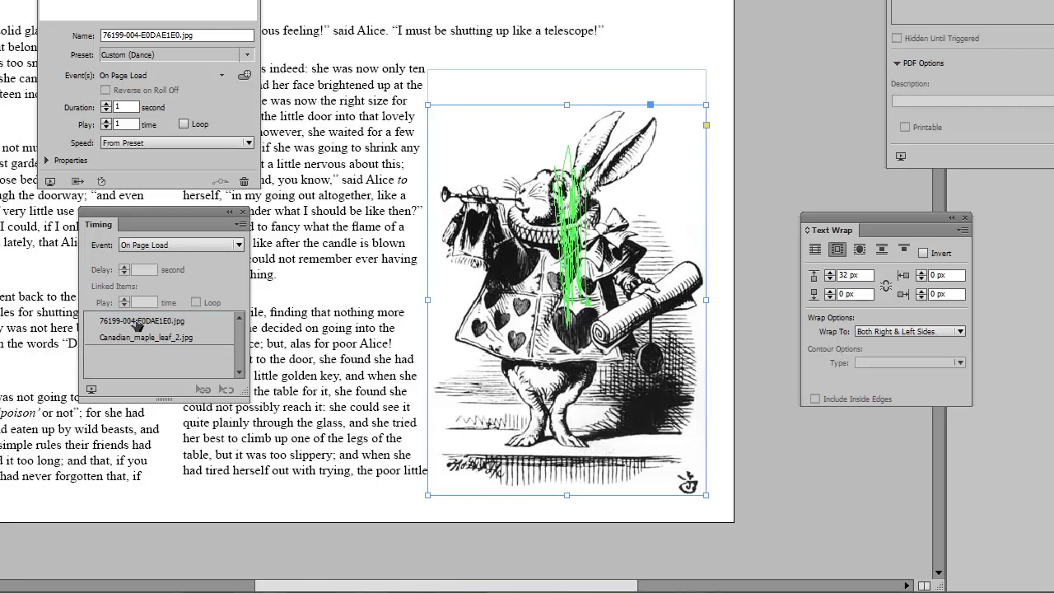
Step: Link the rabbit and maple leaf animations in the timing list so they play together
left_click(138, 323)
left_click(147, 339, "shift")
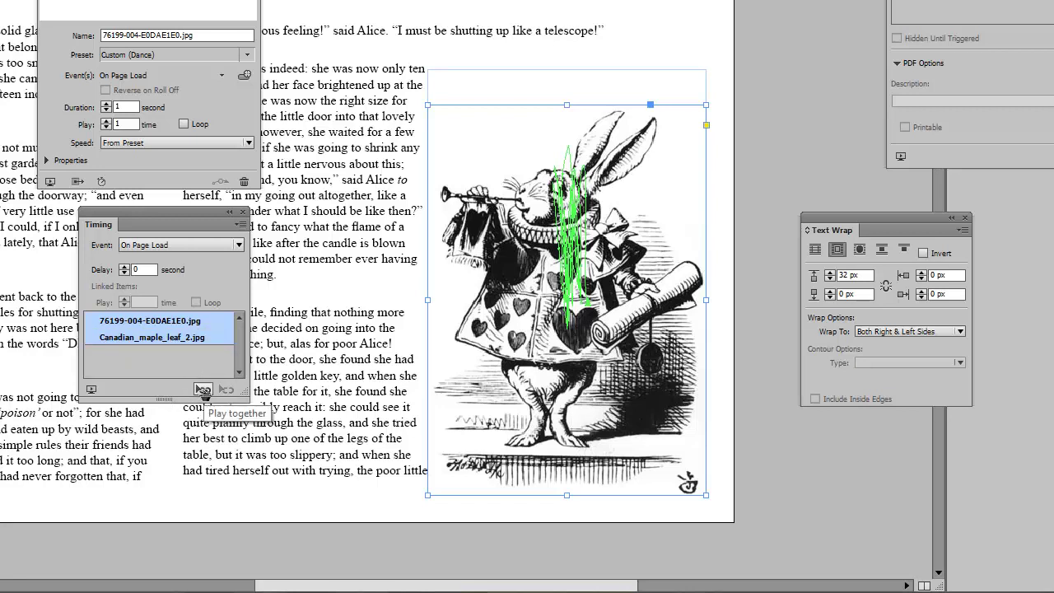
left_click(203, 391)
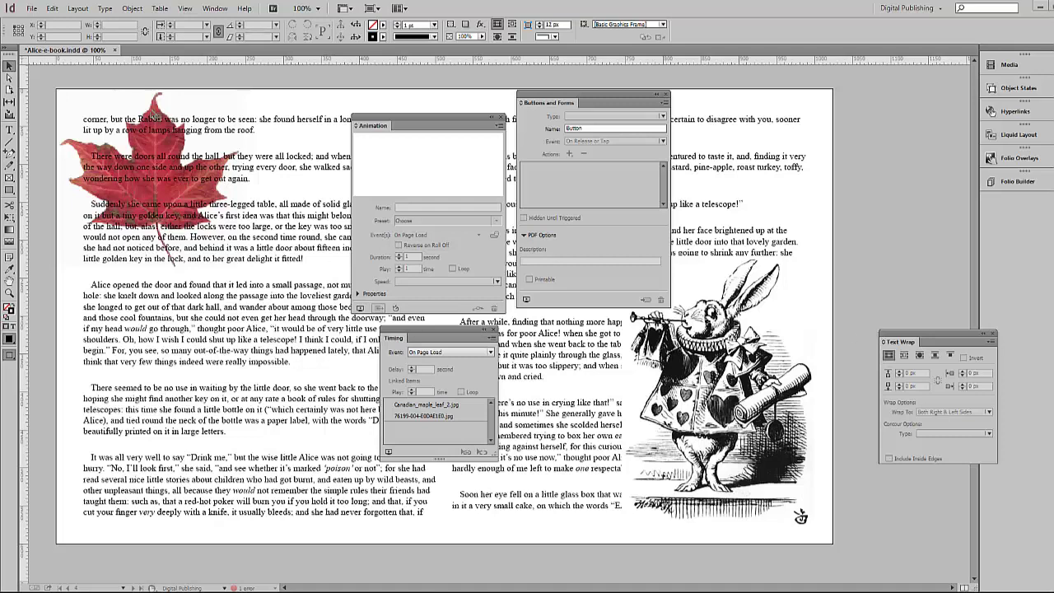
Step: Make the maple leaf a button named leaf with an Animation action that plays the leaf animation on release or tap
left_click(153, 115)
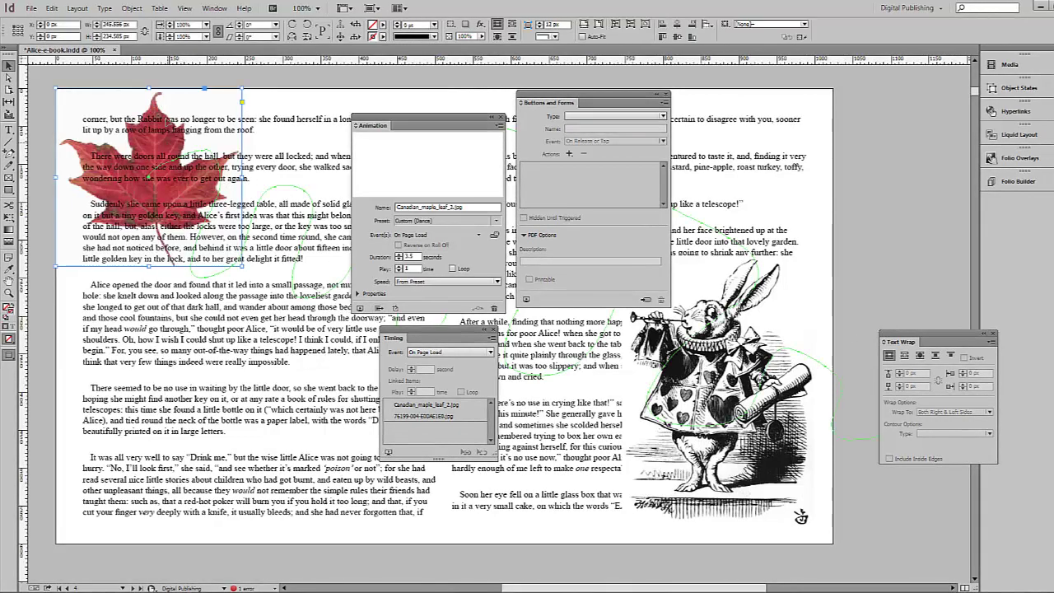
left_click(569, 154)
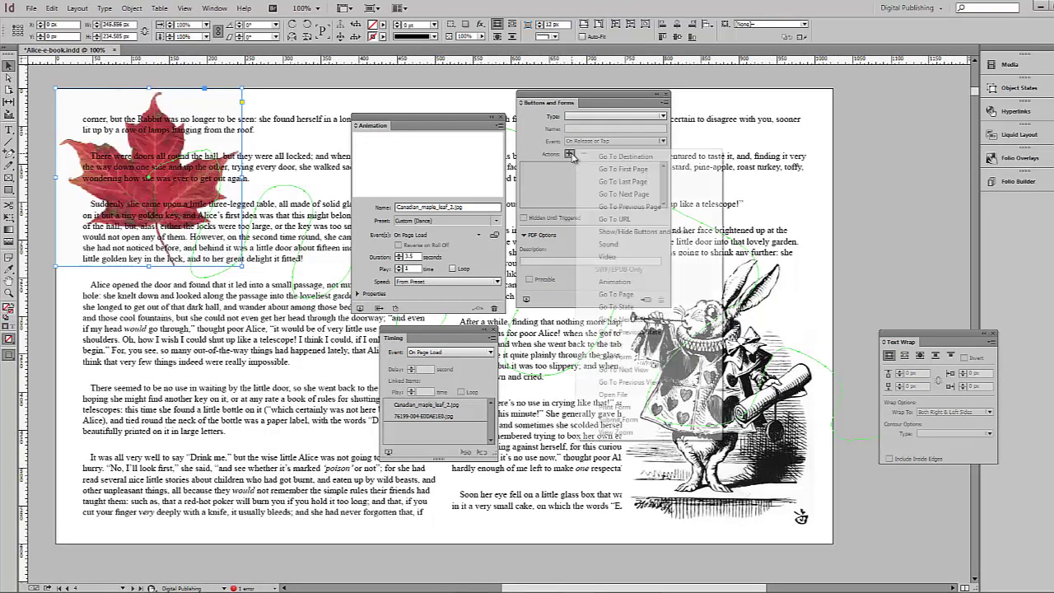
left_click(623, 282)
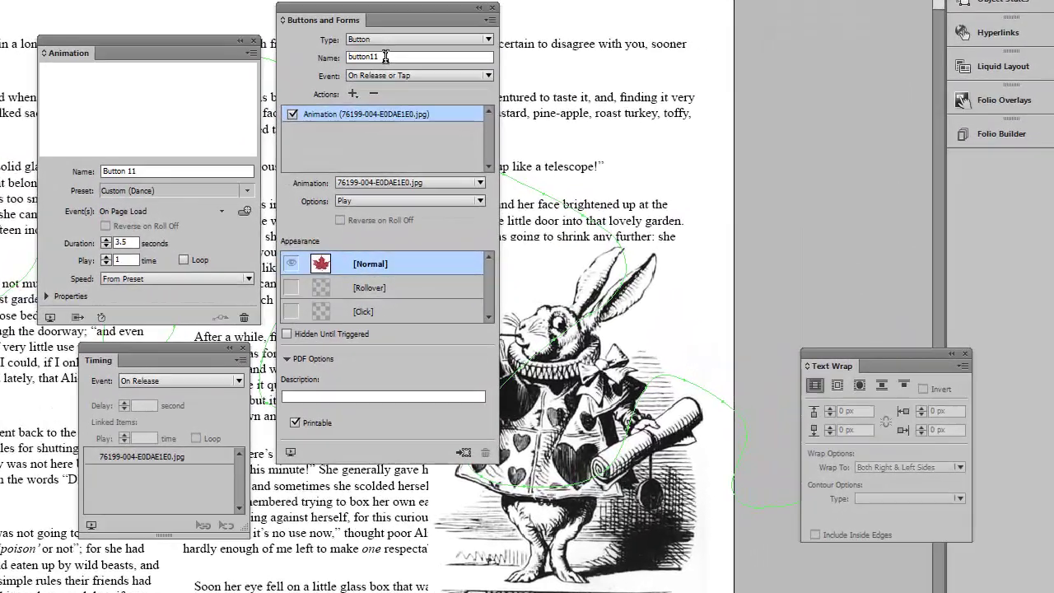
left_click_drag(591, 128, 553, 122)
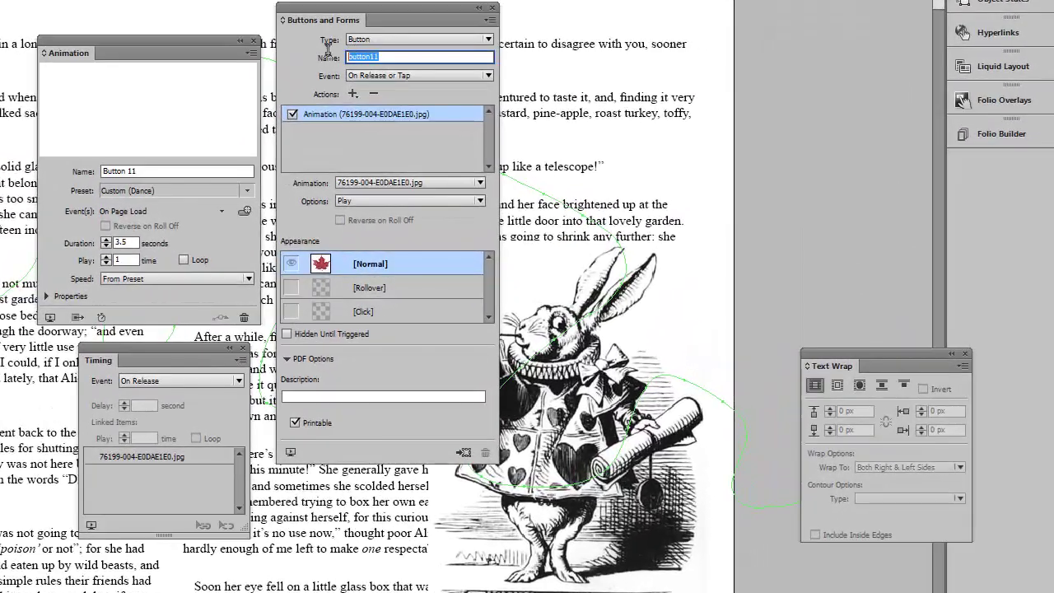
type("leaf")
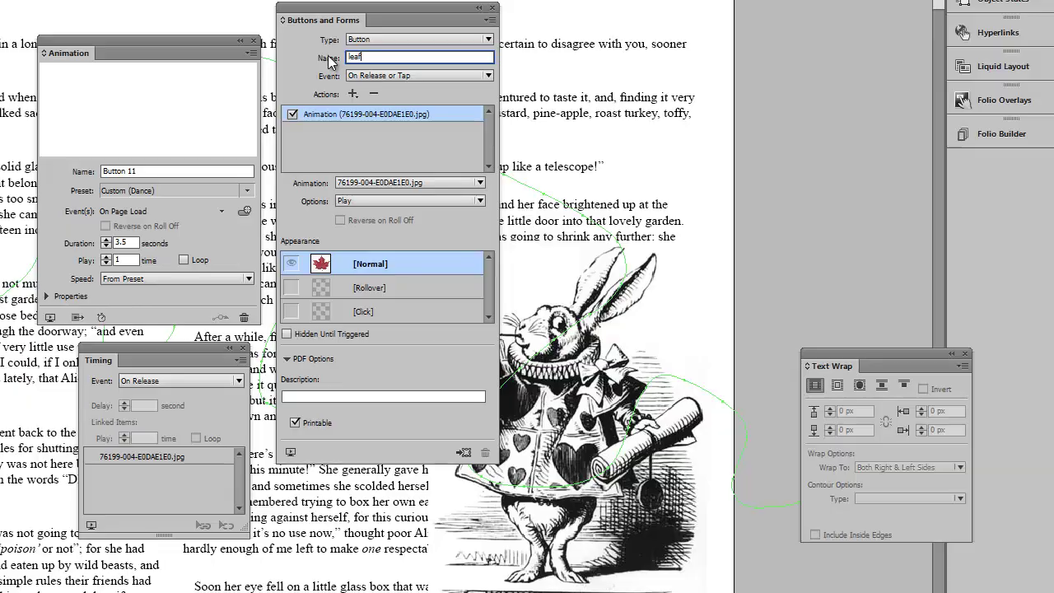
key("Return")
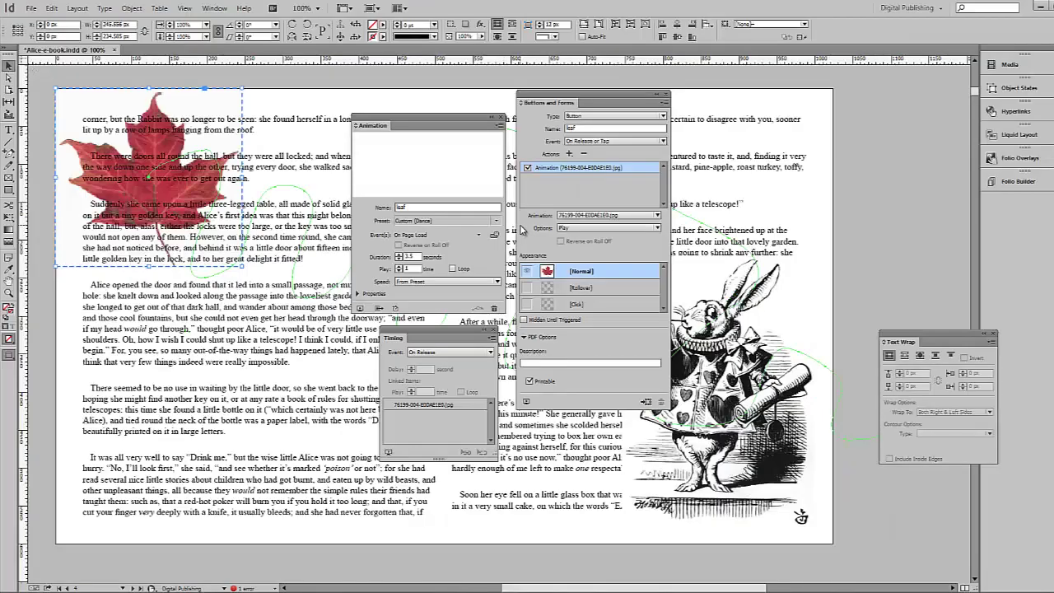
left_click(656, 215)
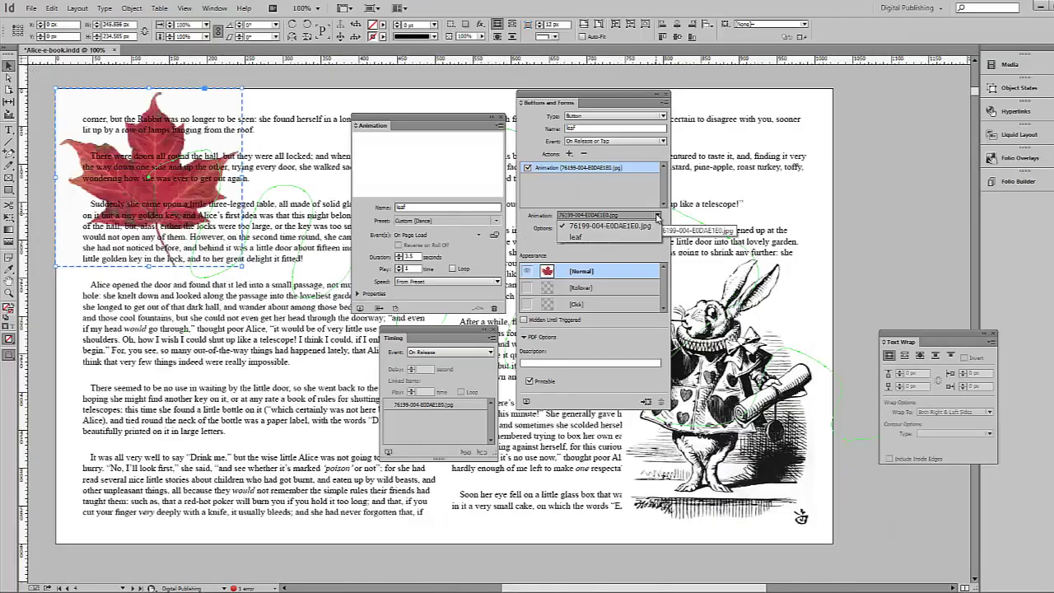
left_click(583, 237)
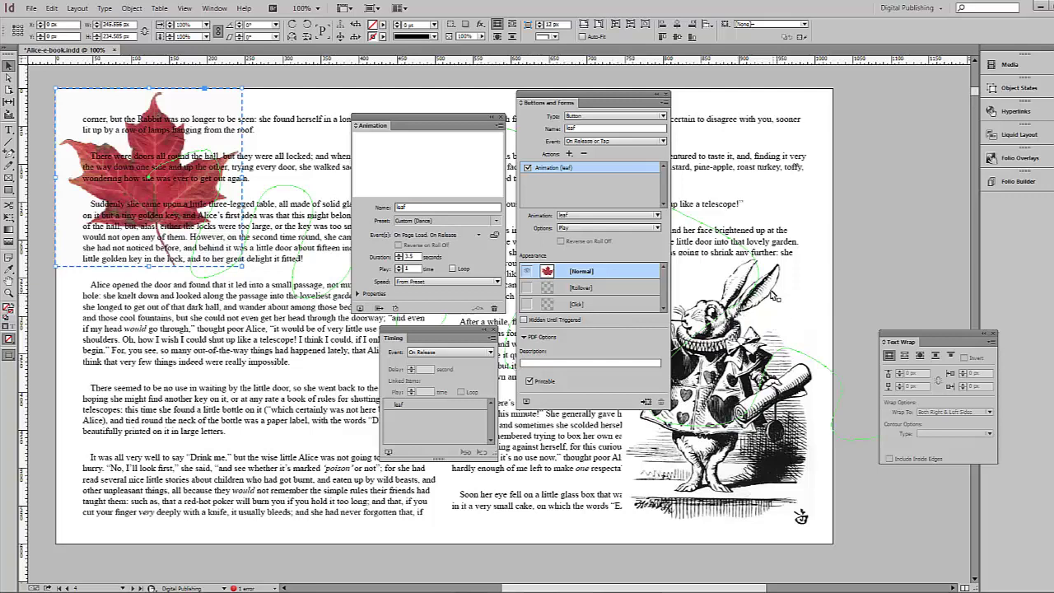
Step: Make the rabbit image a button named rabbit with an Animation action that plays the rabbit animation on release or tap
left_click(716, 317)
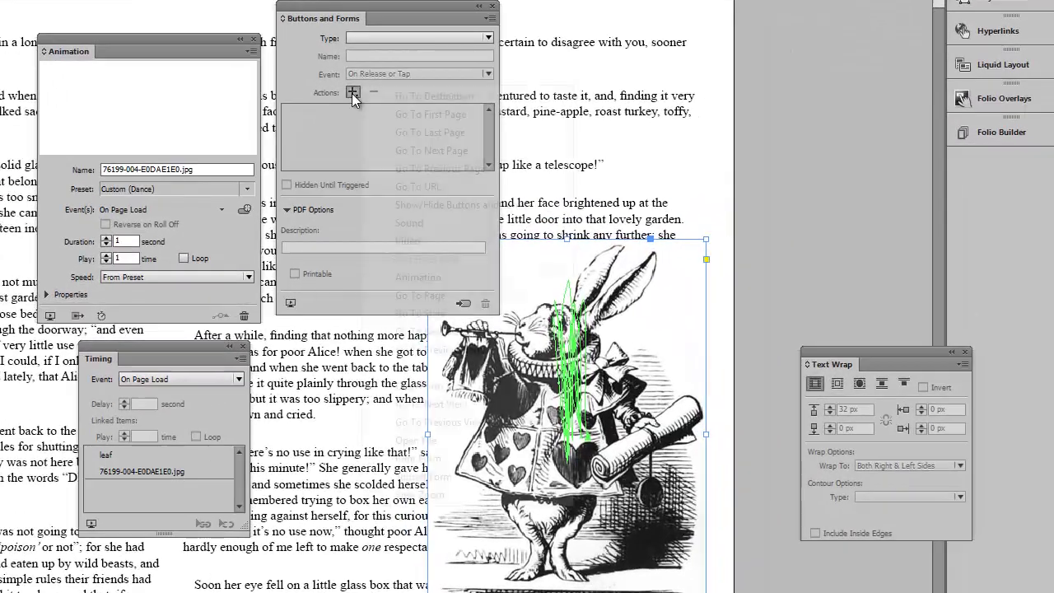
left_click(568, 153)
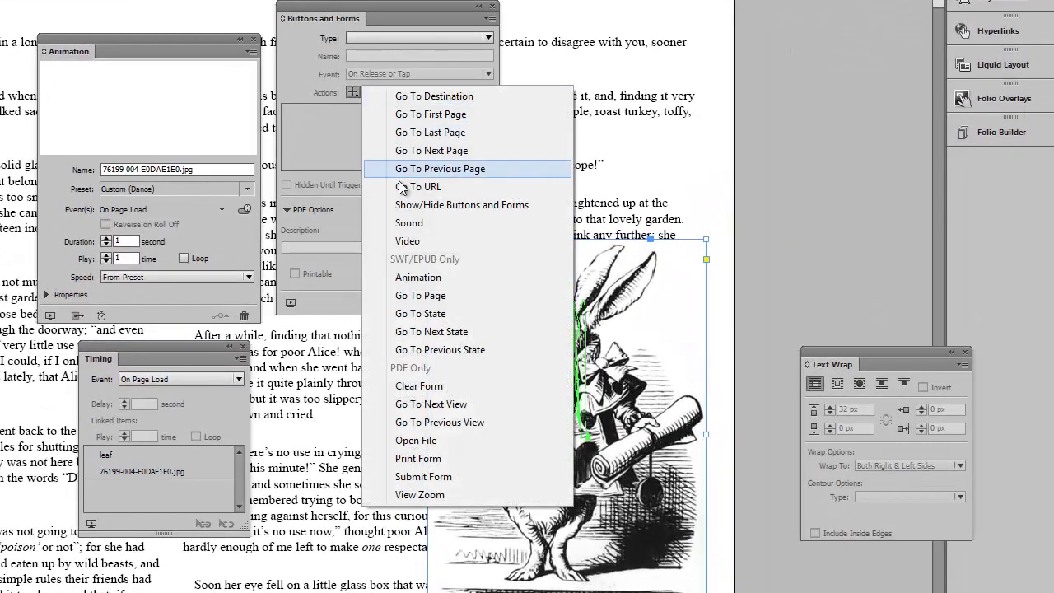
left_click(412, 277)
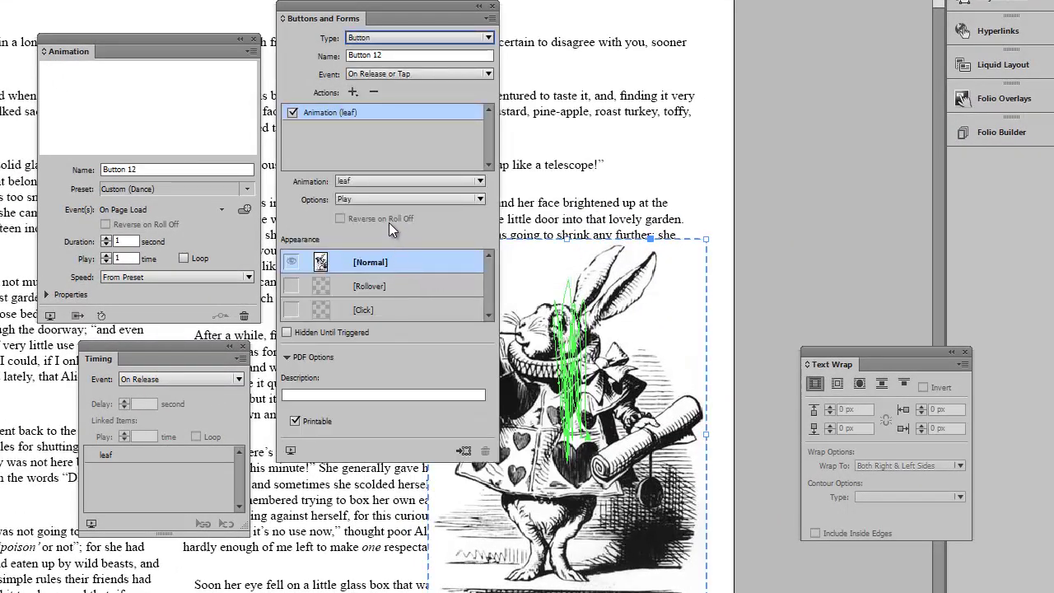
triple_click(394, 54)
type("rabbit")
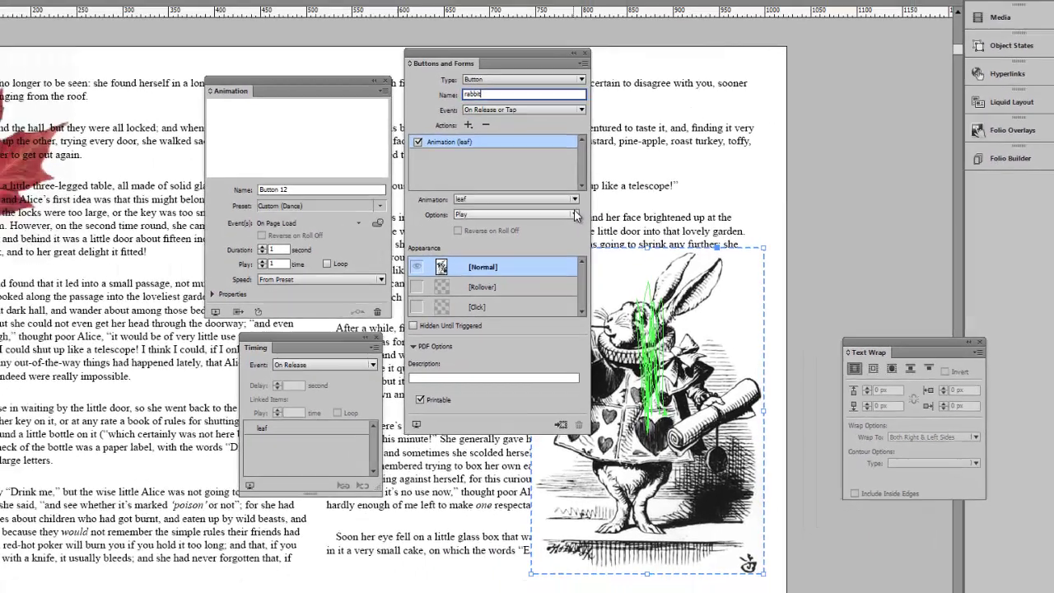
left_click(297, 187)
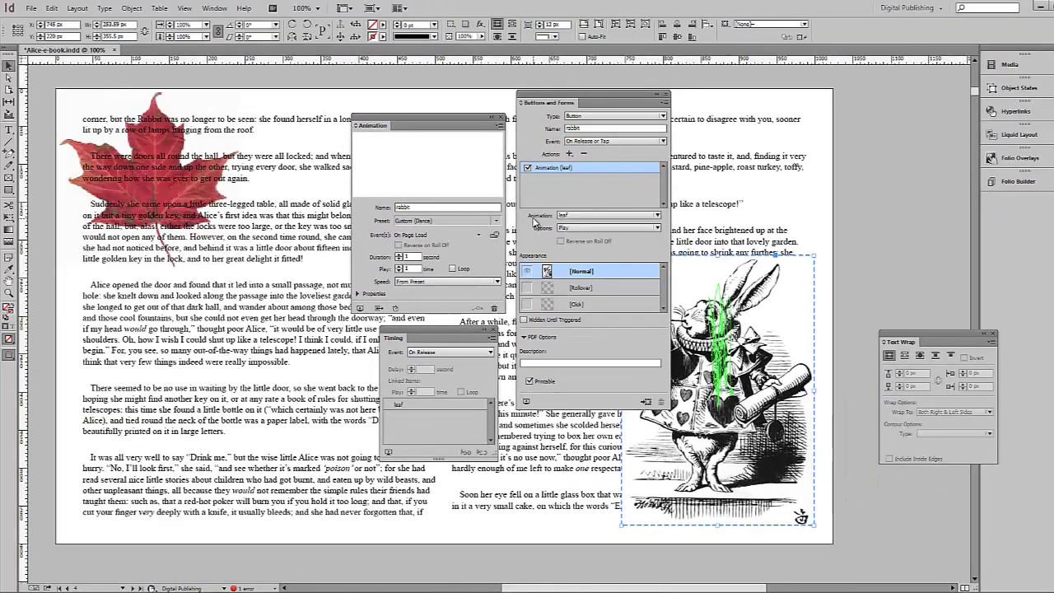
left_click(652, 215)
left_click(579, 237)
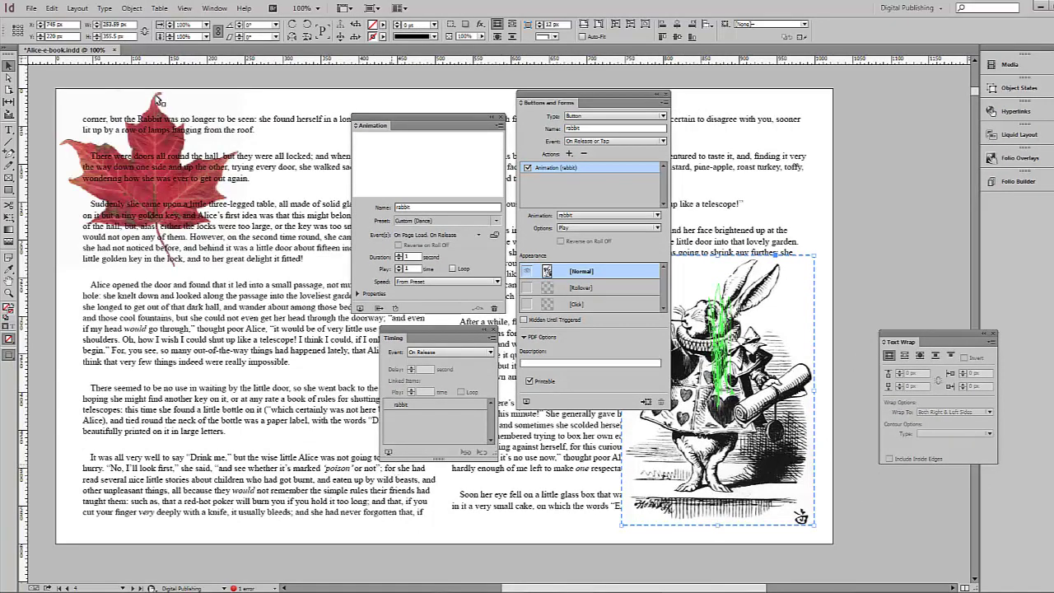
Step: Remove the On Page Load event from the leaf and rabbit animations, and test the rabbit button in the EPUB preview
left_click(161, 107)
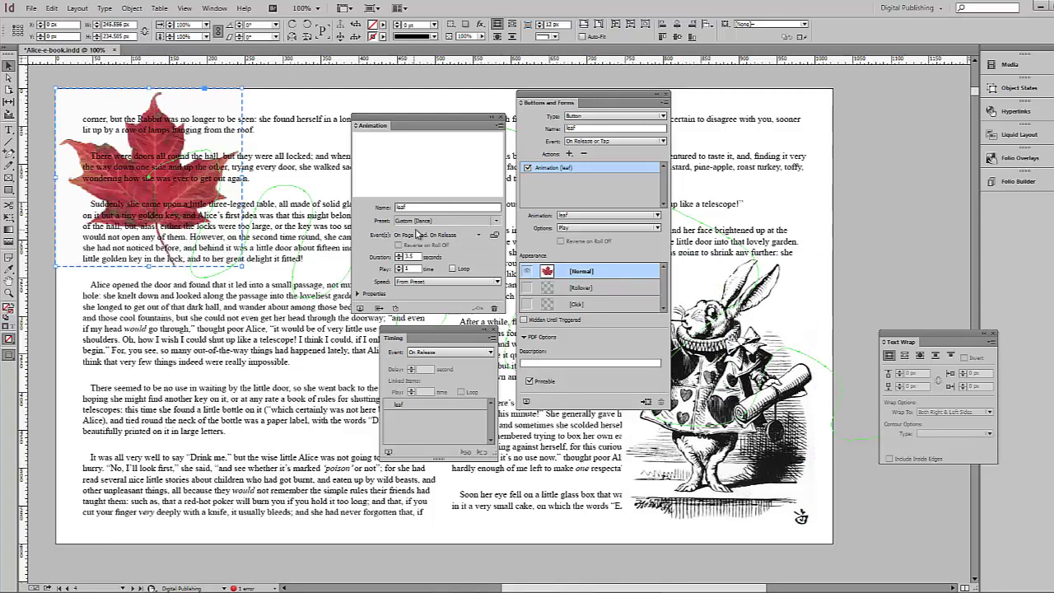
left_click(478, 236)
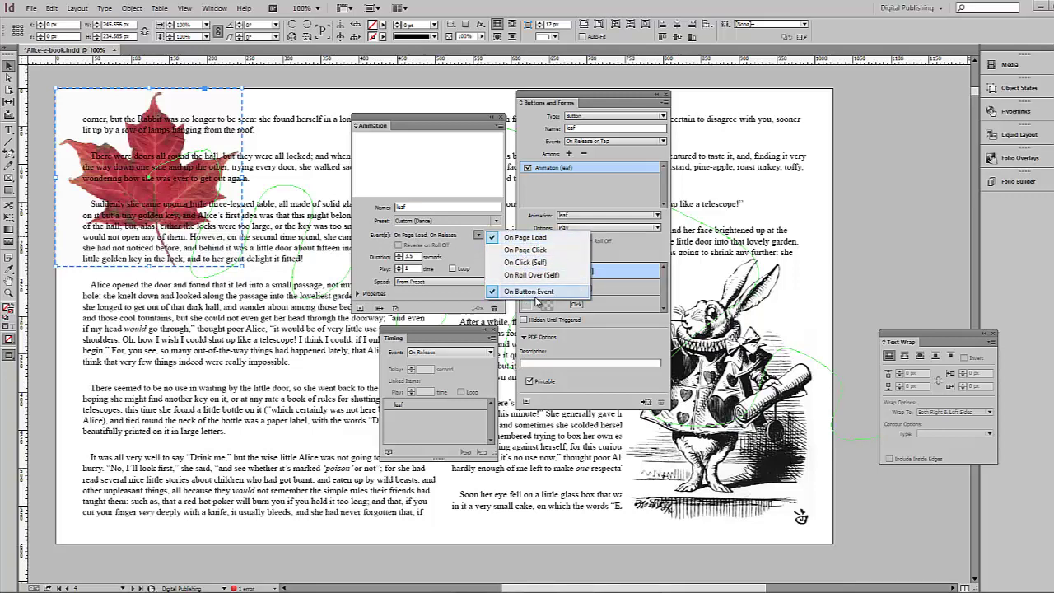
left_click(493, 238)
left_click(773, 284)
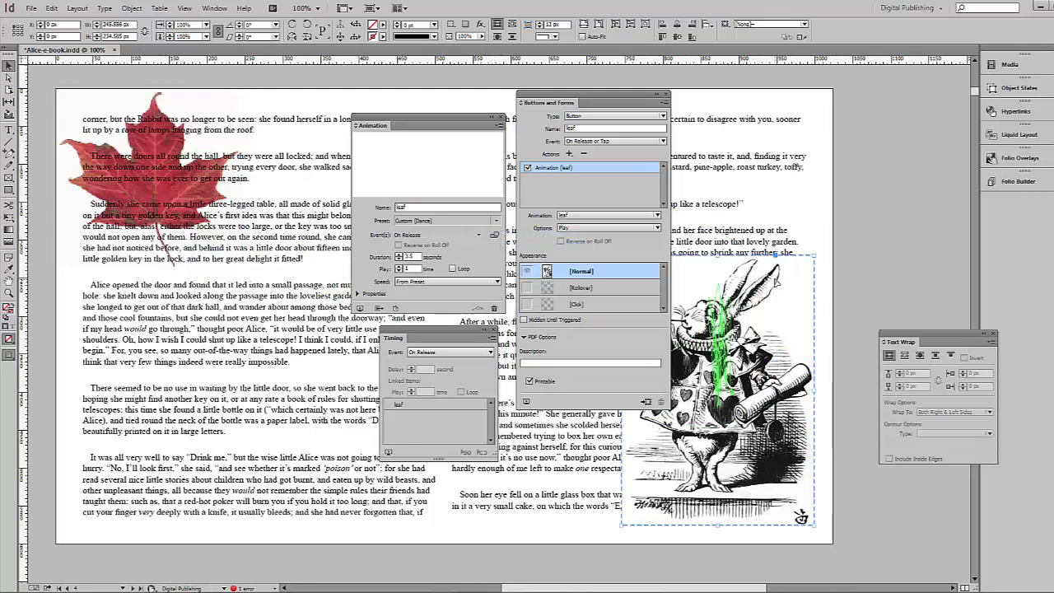
left_click(478, 236)
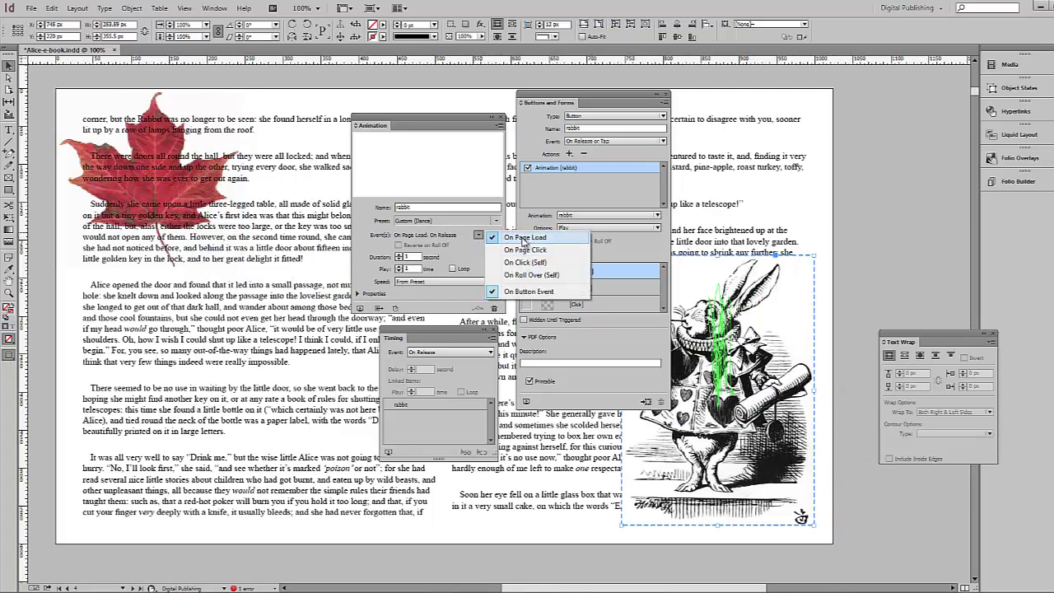
left_click(525, 238)
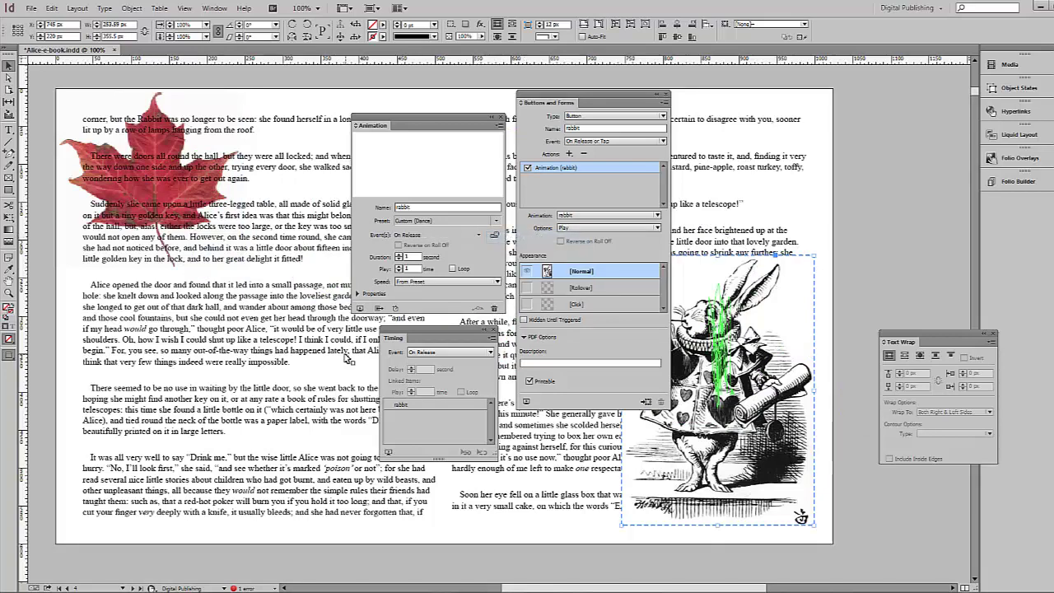
left_click(360, 307)
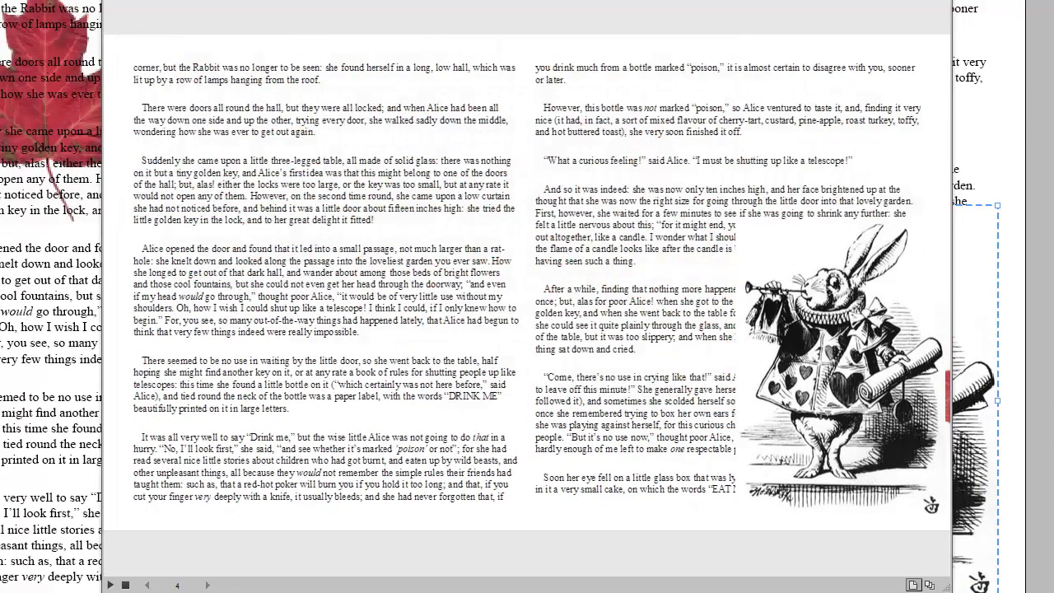
left_click(796, 354)
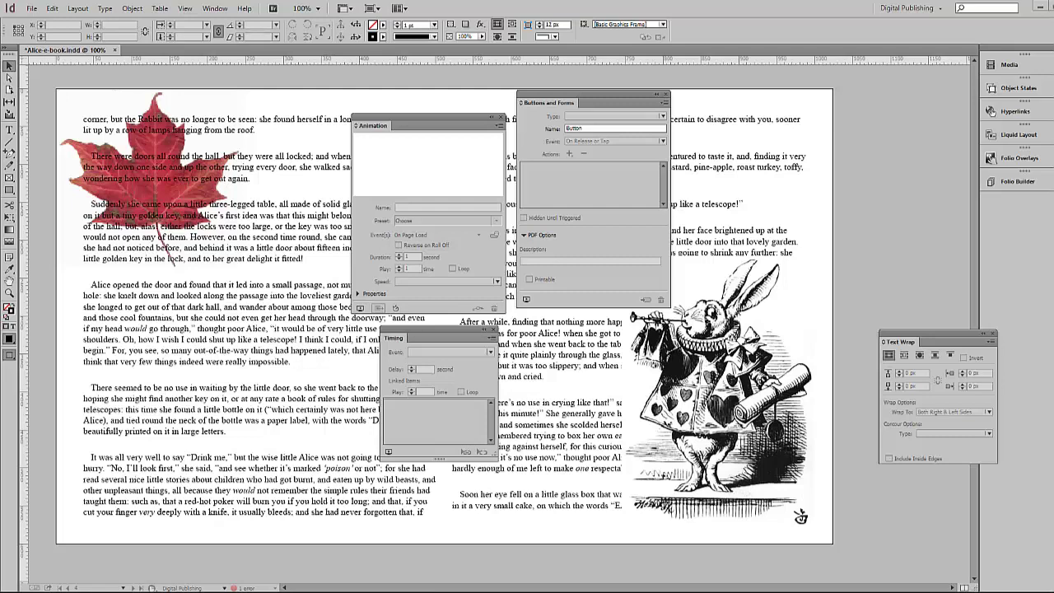
Step: Export the document as the fixed-layout EPUB Alice-e-book in the alice folder, replacing the existing file and keeping the current export options
left_click(31, 9)
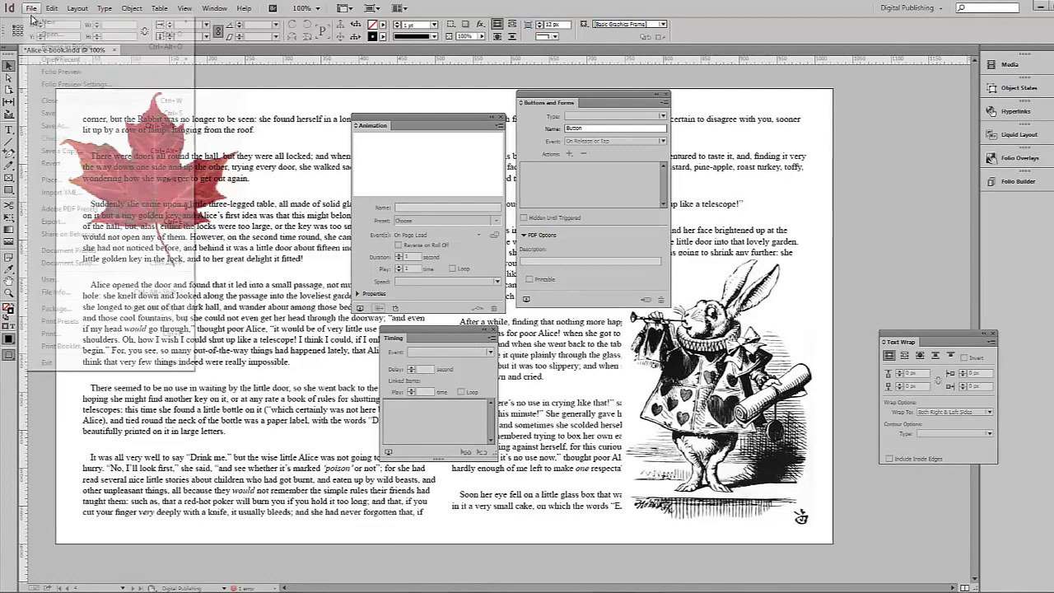
left_click(57, 221)
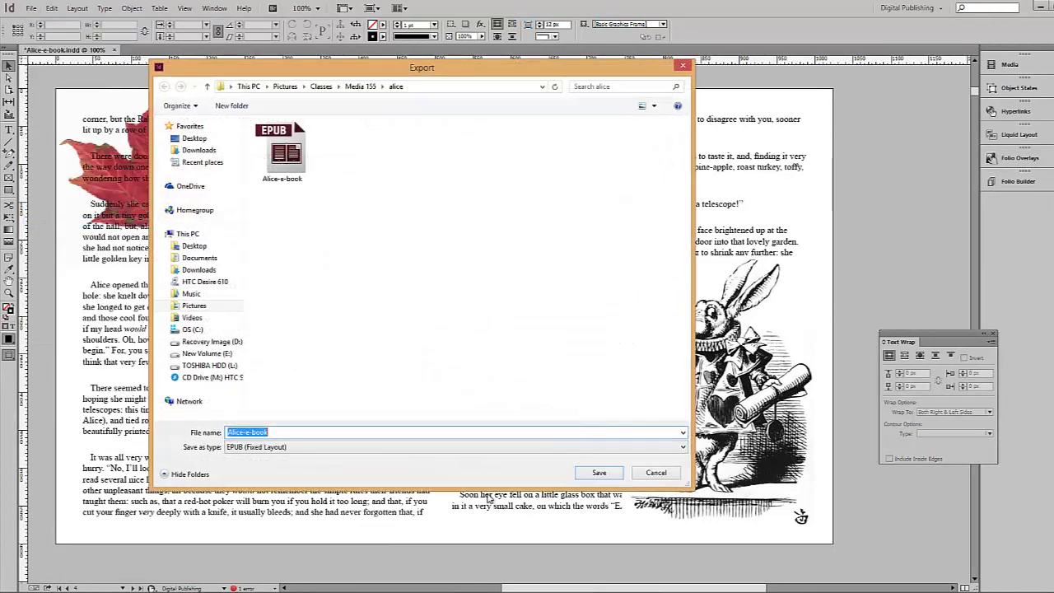
left_click(609, 474)
key("Return")
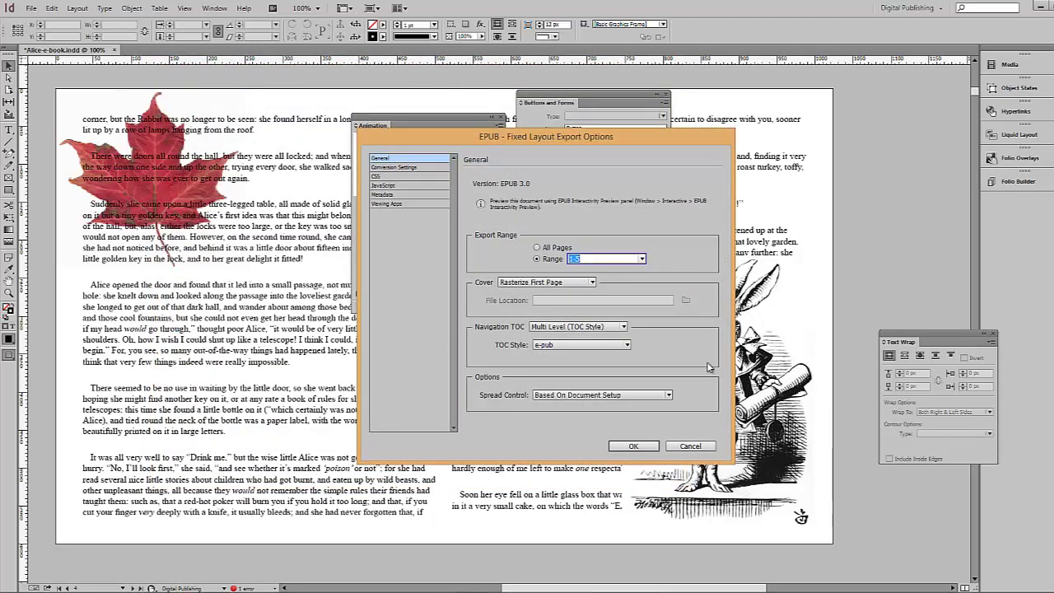
left_click(651, 449)
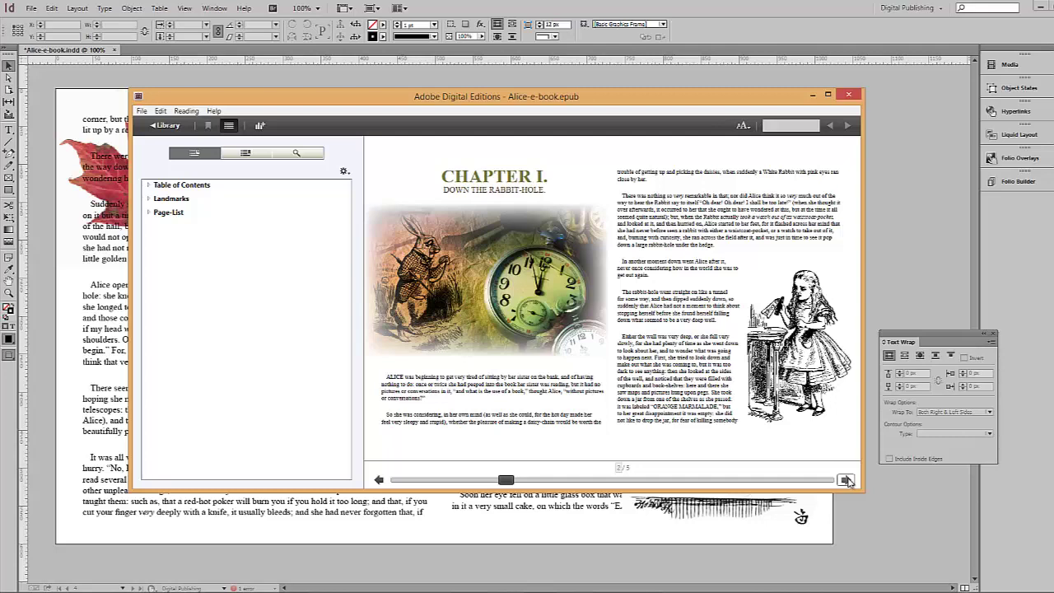
Step: Page through the exported Alice-e-book.epub in Adobe Digital Editions to the spread with the maple leaf and rabbit
left_click(846, 479)
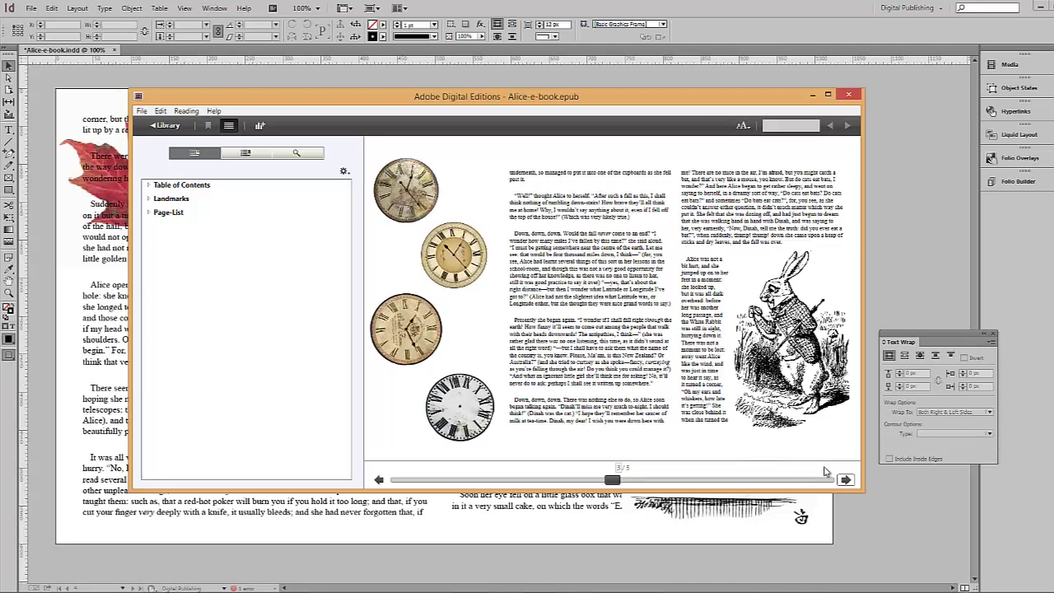
left_click(846, 480)
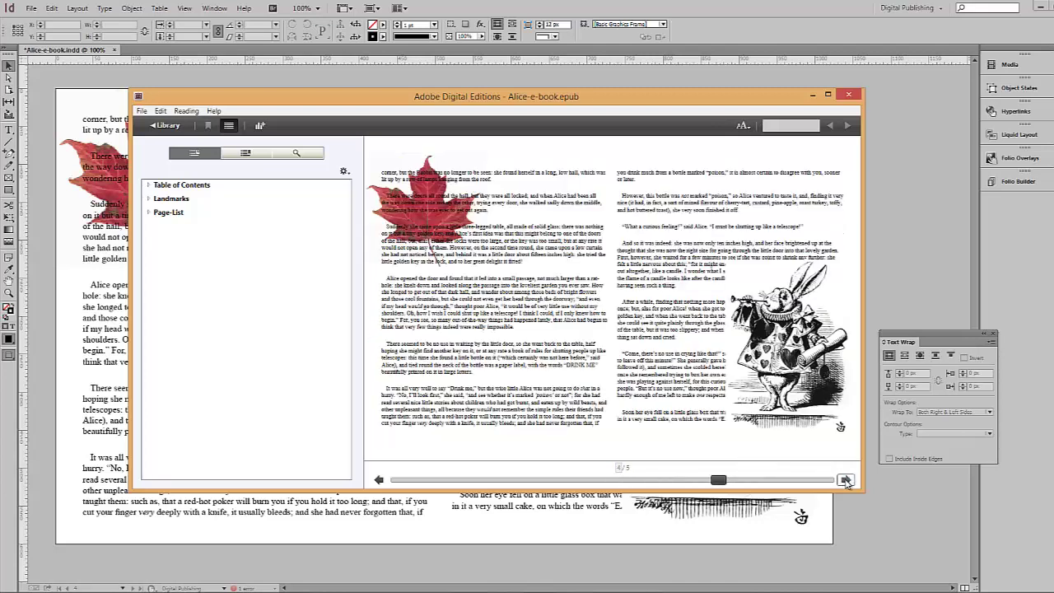